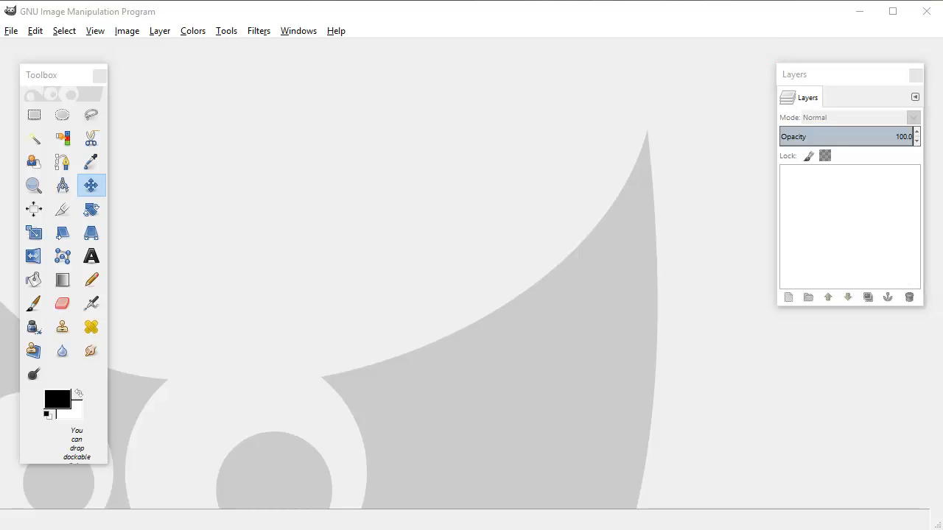
# Switch to the combining-images folder in File Explorer and rename candles-424775_1920.jpg as birthday-cake.jpg
pyautogui.hotkey('alt', 'Tab')
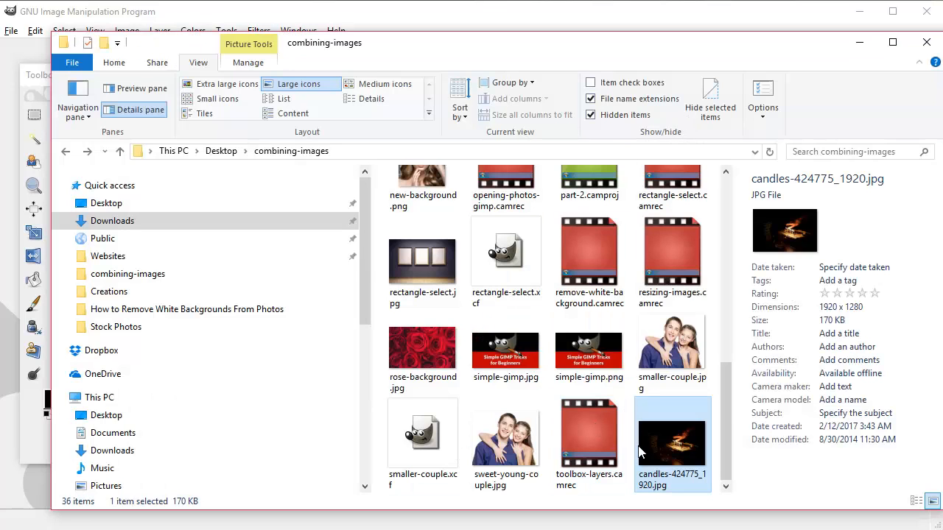
pyautogui.rightClick(683, 460)
pyautogui.click(753, 423)
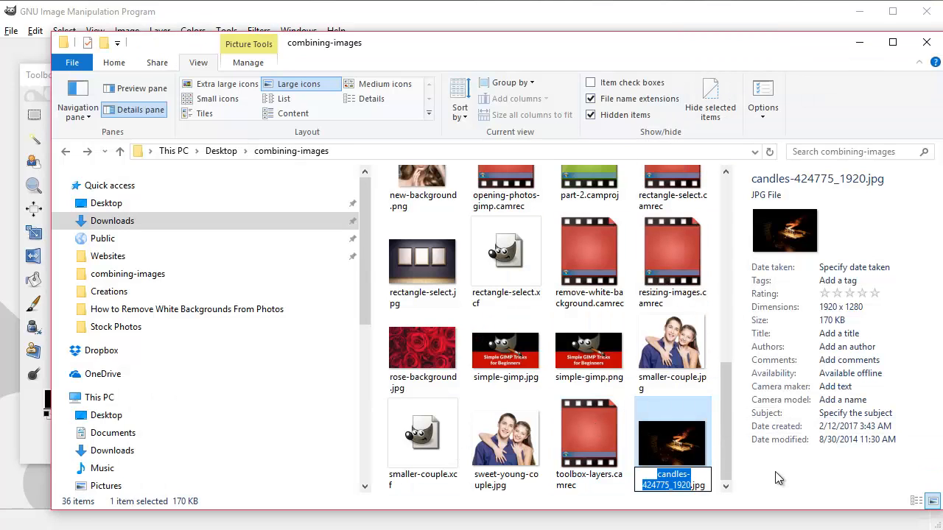
pyautogui.write('birthday-ca')
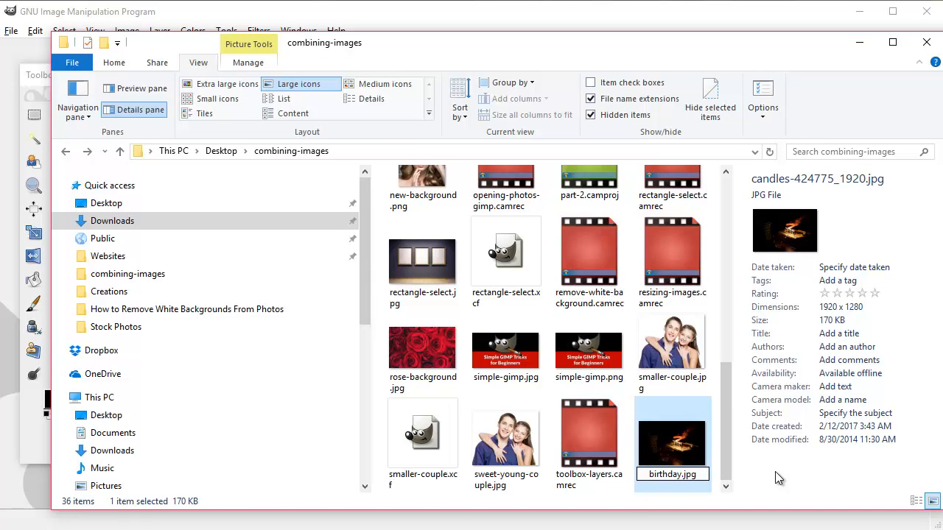
pyautogui.write('ke')
pyautogui.press('Return')
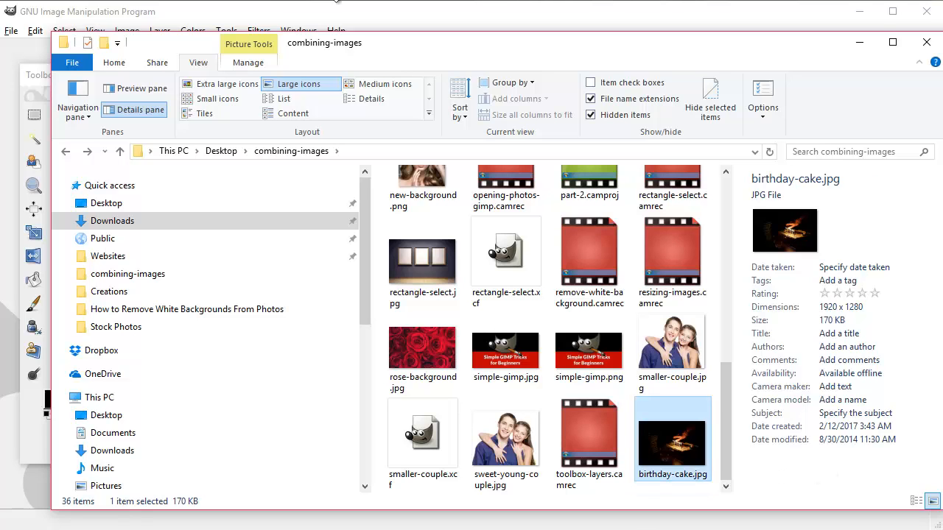
# Open birthday-cake.jpg from the File Explorer folder as an image in GIMP
pyautogui.moveTo(318, 44); pyautogui.dragTo(437, 39)
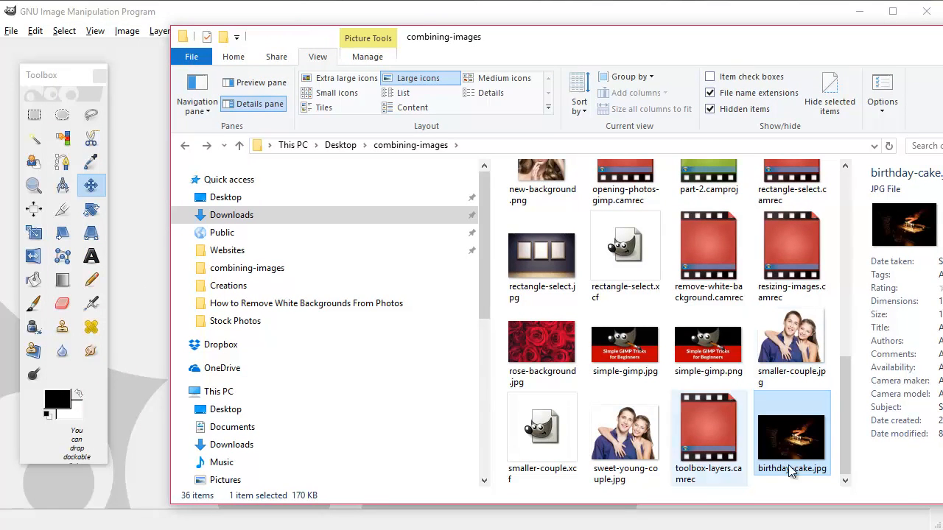
pyautogui.moveTo(802, 442); pyautogui.dragTo(153, 217)
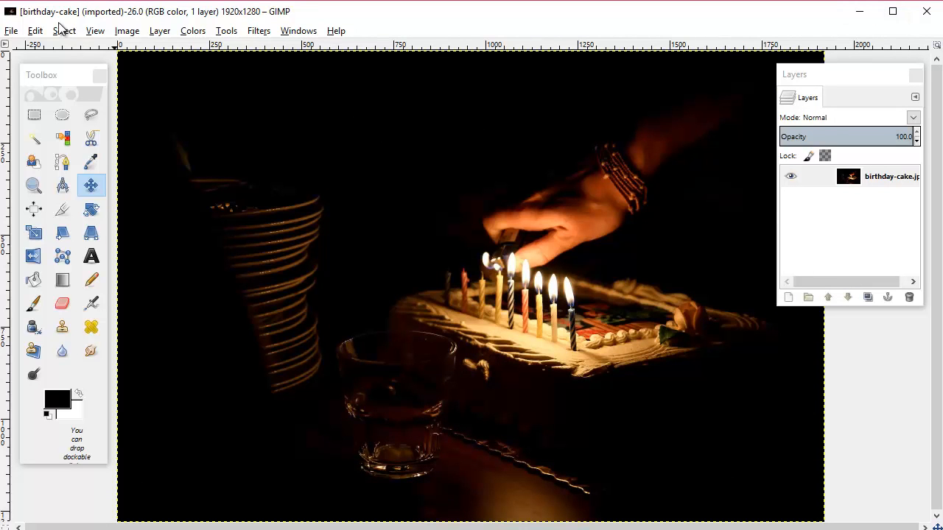
pyautogui.click(95, 32)
pyautogui.moveTo(155, 79)
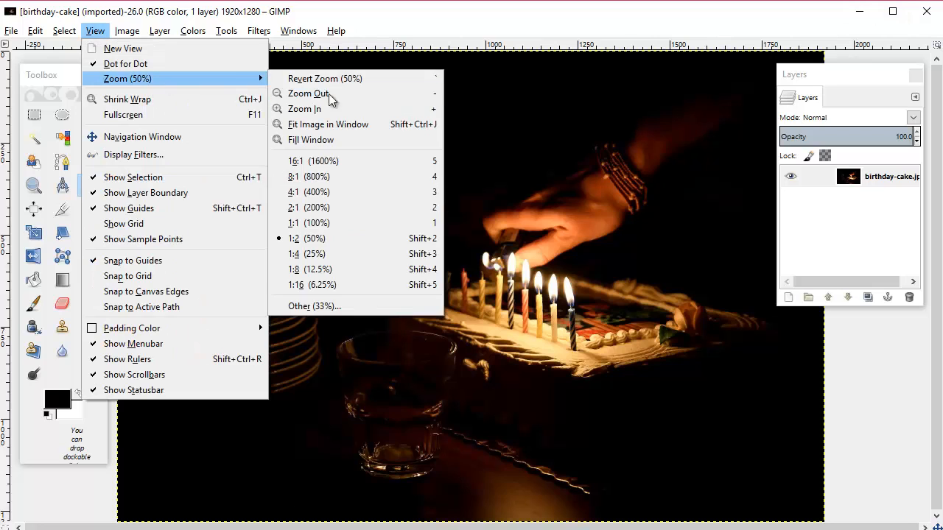
pyautogui.click(374, 97)
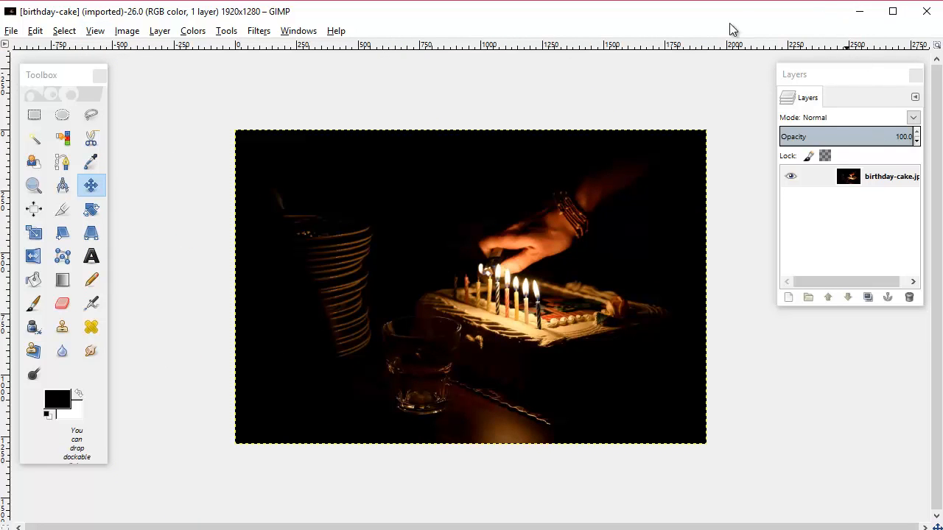
pyautogui.moveTo(938, 529); pyautogui.dragTo(942, 526)
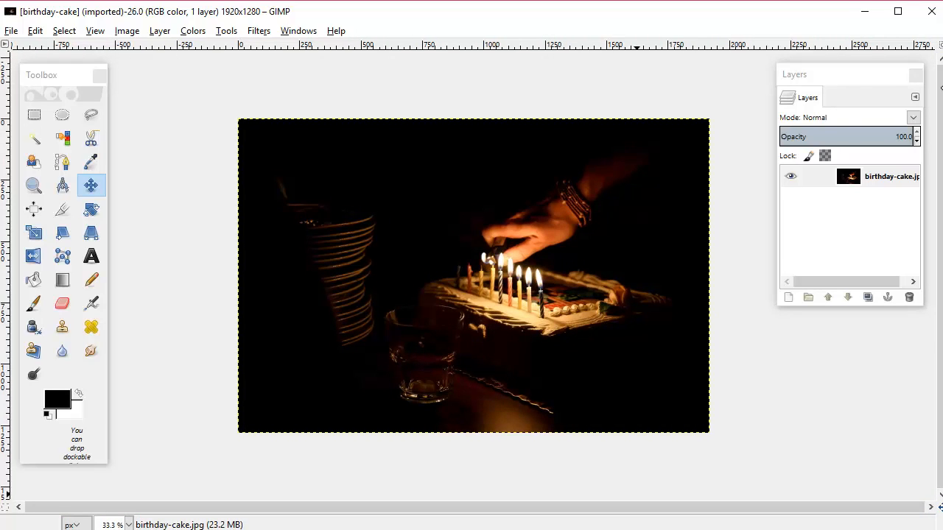
pyautogui.moveTo(941, 88); pyautogui.dragTo(939, 87)
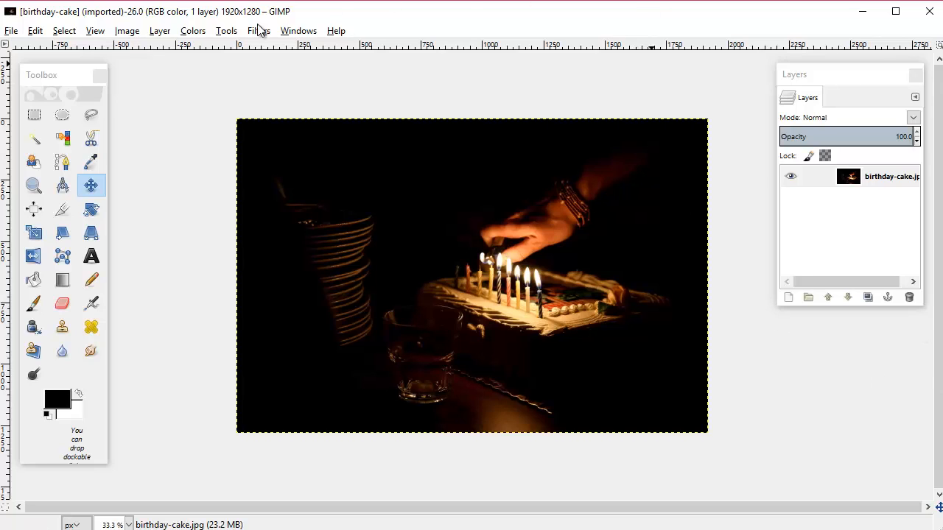
# Select the entire image and create guides from the selection along its edges
pyautogui.click(66, 31)
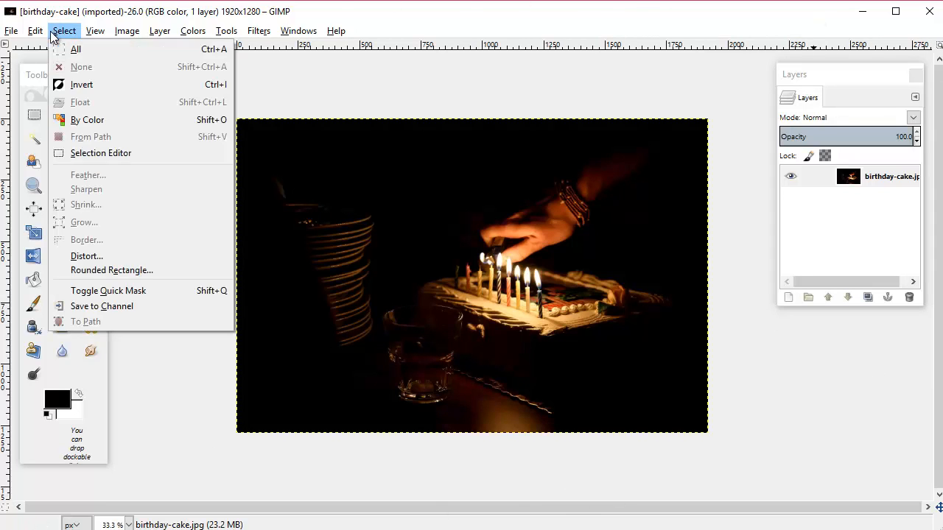
pyautogui.click(67, 47)
pyautogui.click(126, 31)
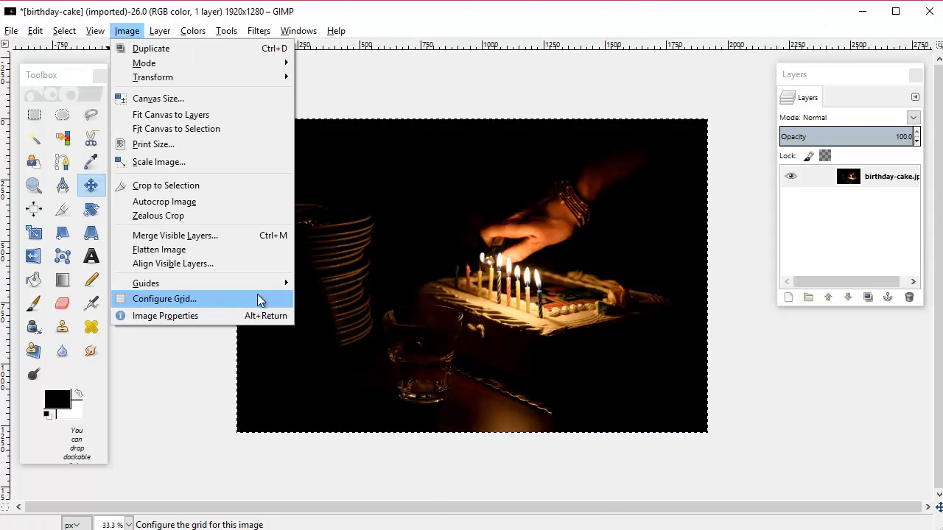
pyautogui.moveTo(270, 283)
pyautogui.click(433, 313)
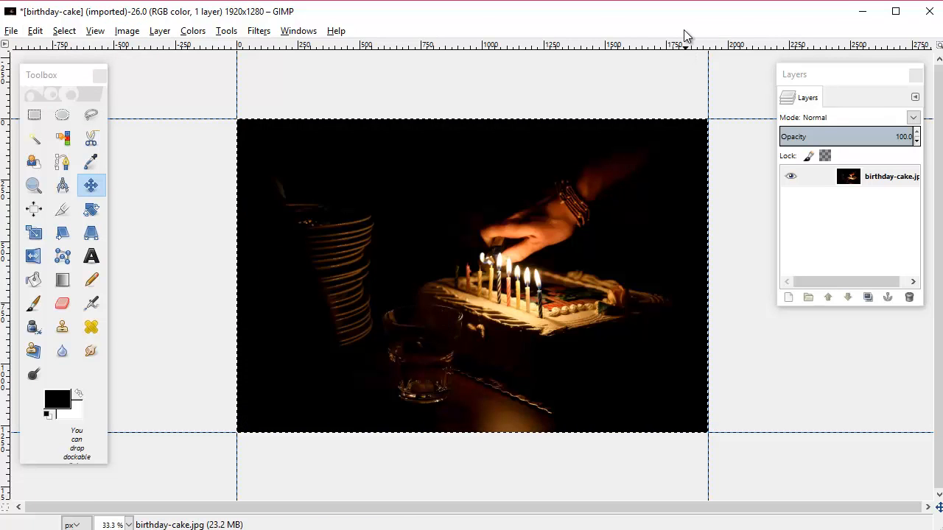
# Add an alpha channel to the birthday-cake.jpg layer and create a transparent 1920 × 1280 px layer above it
pyautogui.rightClick(902, 177)
pyautogui.click(836, 81)
pyautogui.moveTo(832, 80); pyautogui.dragTo(749, 85)
pyautogui.rightClick(787, 181)
pyautogui.click(873, 502)
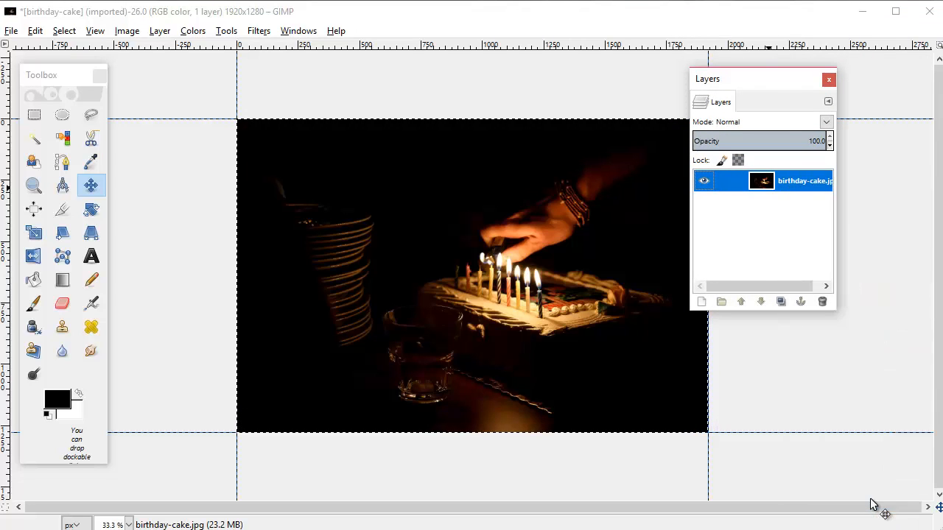
pyautogui.moveTo(707, 87); pyautogui.dragTo(793, 84)
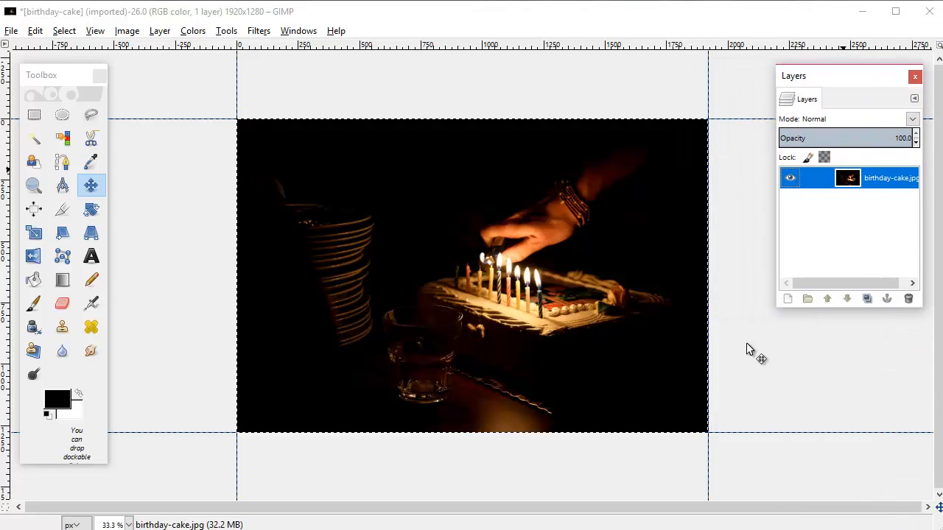
pyautogui.click(787, 298)
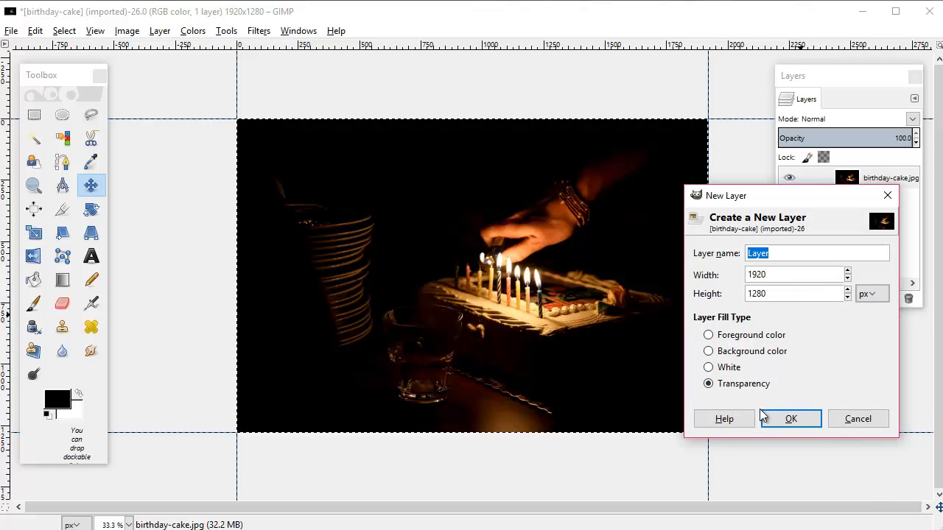
pyautogui.press('Return')
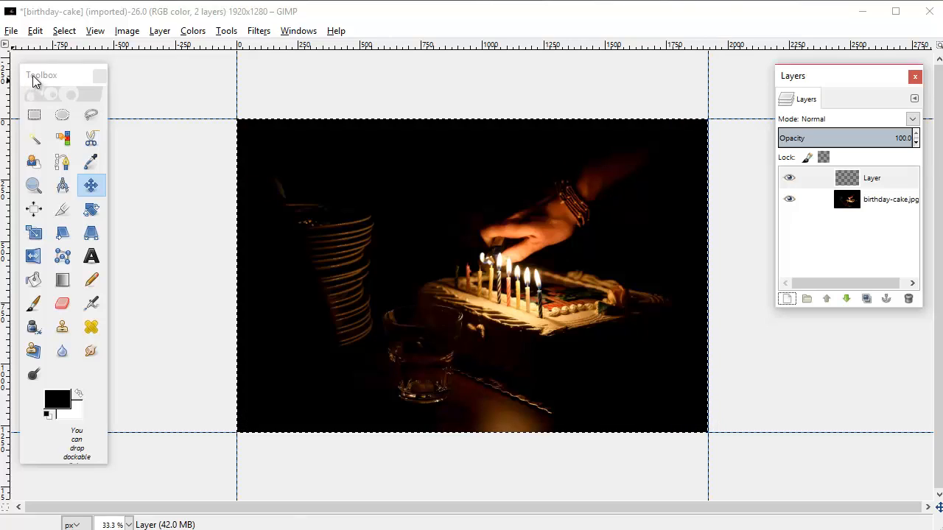
# Activate the Text tool, open its options and set the text color to pink ff8bec
pyautogui.moveTo(33, 76); pyautogui.dragTo(64, 79)
pyautogui.click(124, 264)
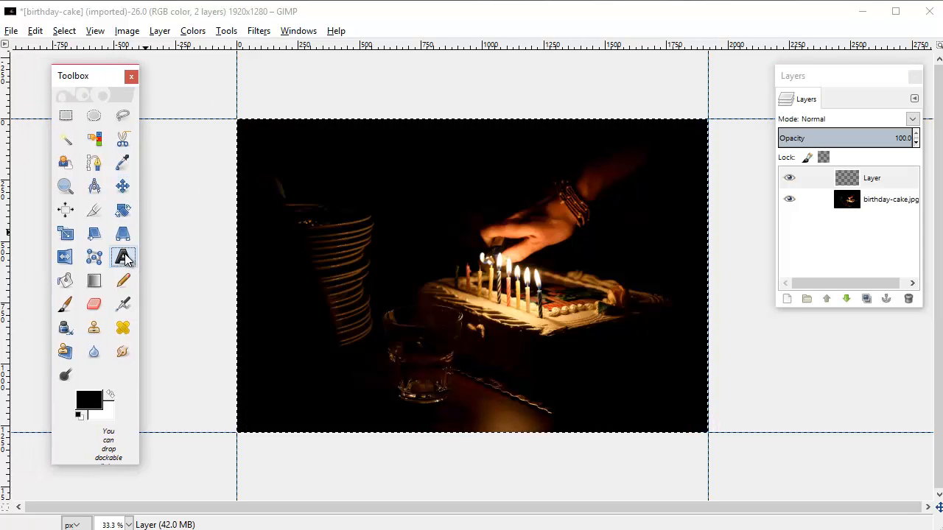
pyautogui.doubleClick(123, 263)
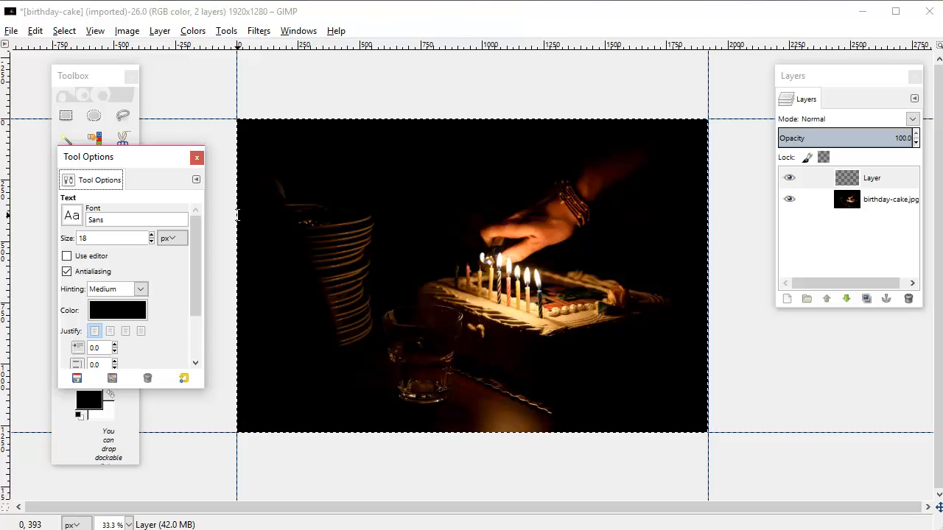
pyautogui.click(92, 312)
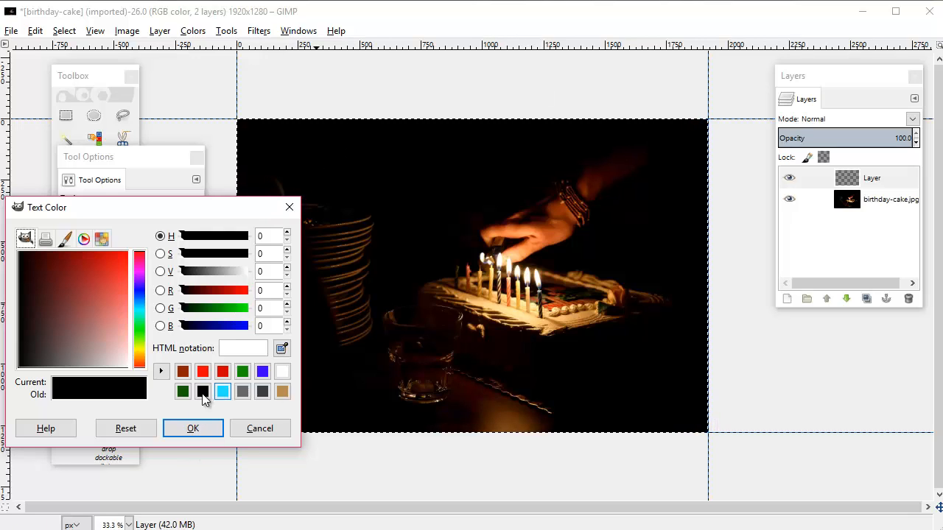
pyautogui.click(283, 372)
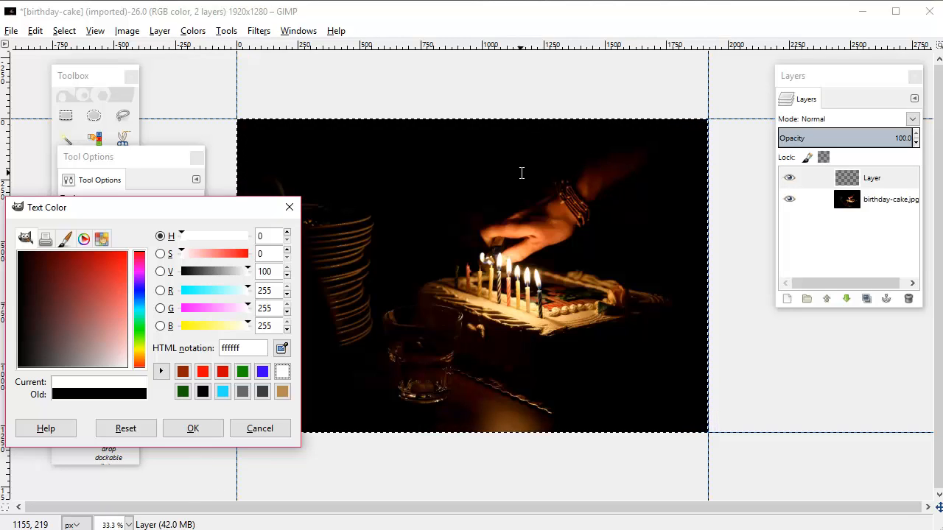
pyautogui.click(140, 276)
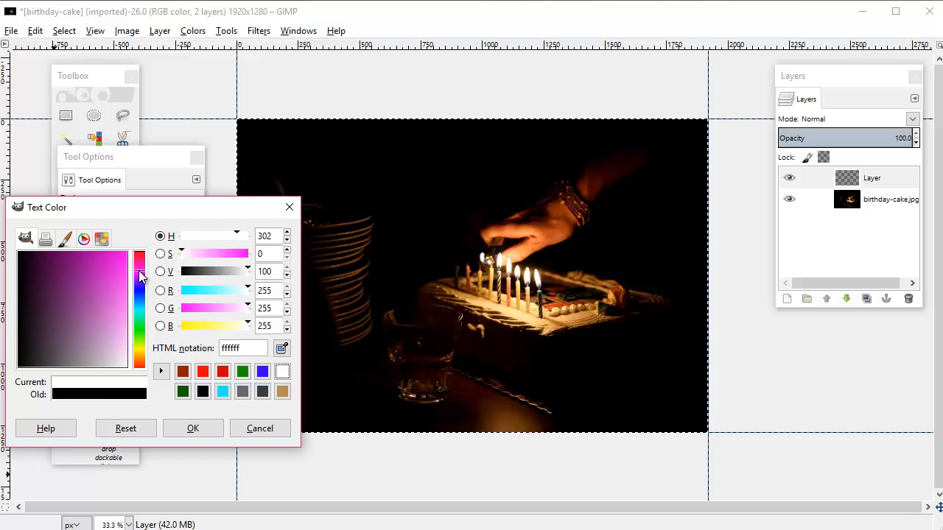
pyautogui.moveTo(139, 276)
pyautogui.mouseDown()
pyautogui.moveTo(138, 268)
pyautogui.moveTo(96, 270)
pyautogui.moveTo(104, 247)
pyautogui.moveTo(124, 242)
pyautogui.moveTo(140, 258)
pyautogui.moveTo(134, 278)
pyautogui.mouseUp()
pyautogui.moveTo(193, 304); pyautogui.dragTo(229, 310)
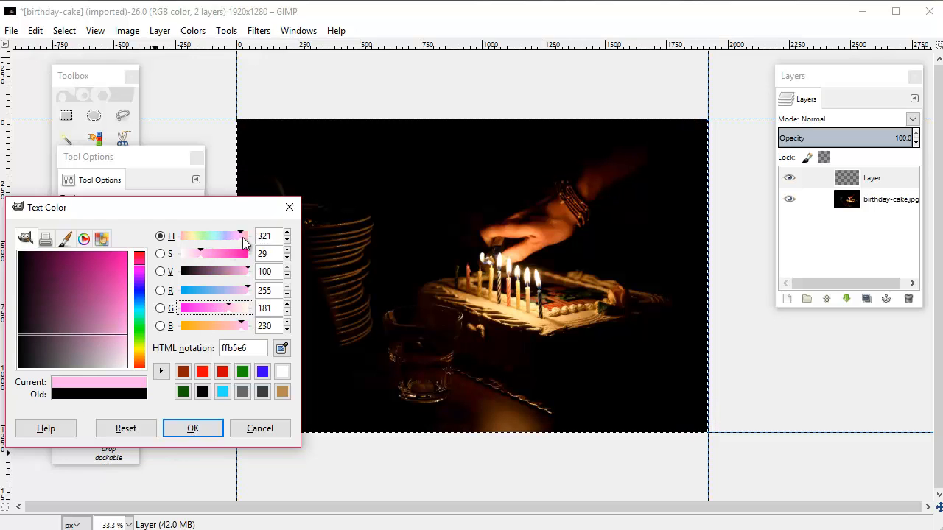
pyautogui.moveTo(204, 255)
pyautogui.mouseDown()
pyautogui.moveTo(231, 259)
pyautogui.moveTo(220, 257)
pyautogui.mouseUp()
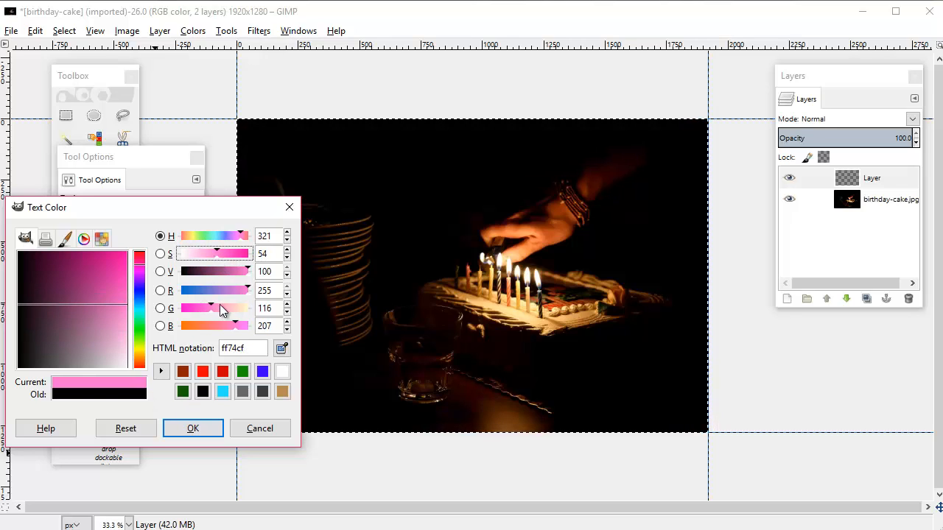
pyautogui.moveTo(221, 309); pyautogui.dragTo(247, 329)
pyautogui.click(225, 253)
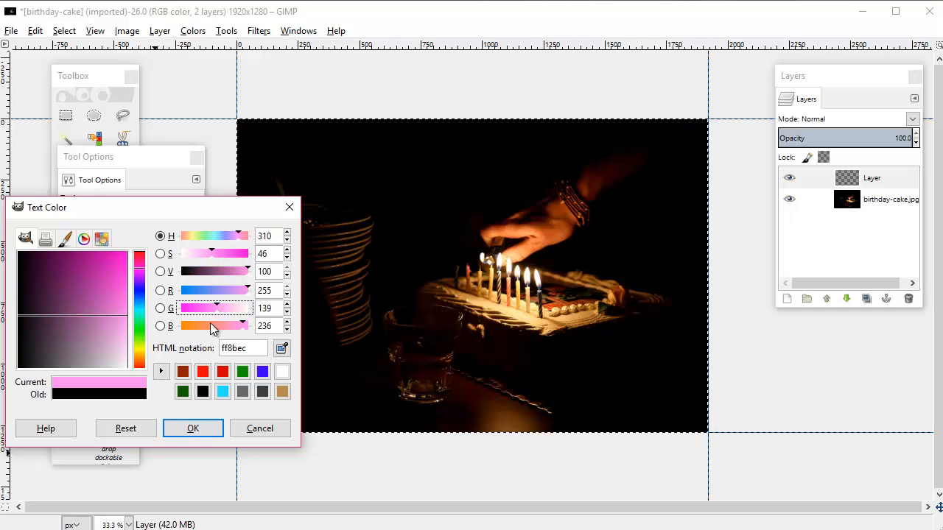
pyautogui.click(193, 428)
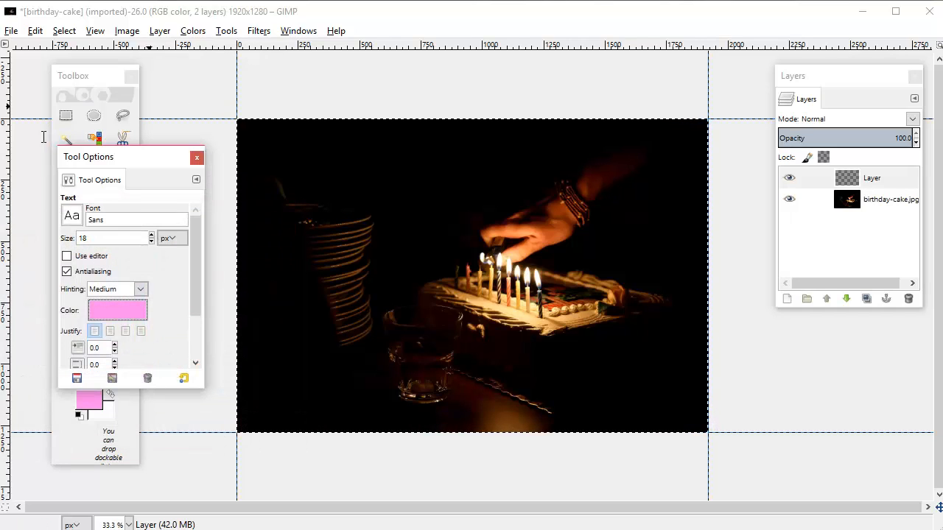
# Set the text font to Great Vibes and the text size to 120 px
pyautogui.click(72, 215)
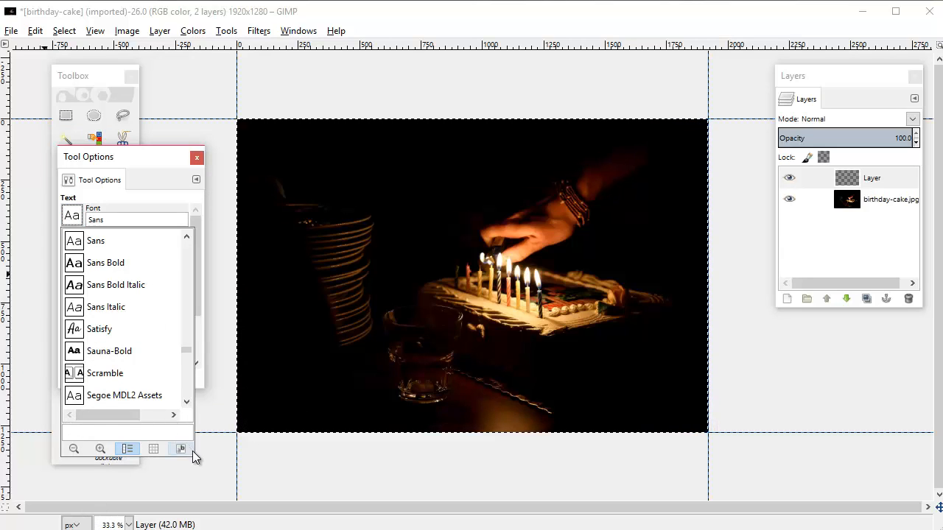
pyautogui.click(187, 236)
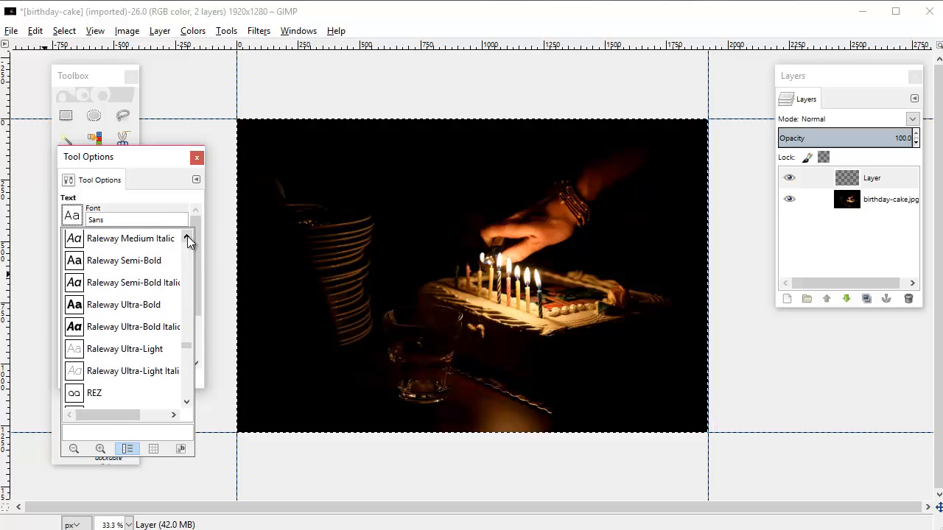
pyautogui.click(187, 235)
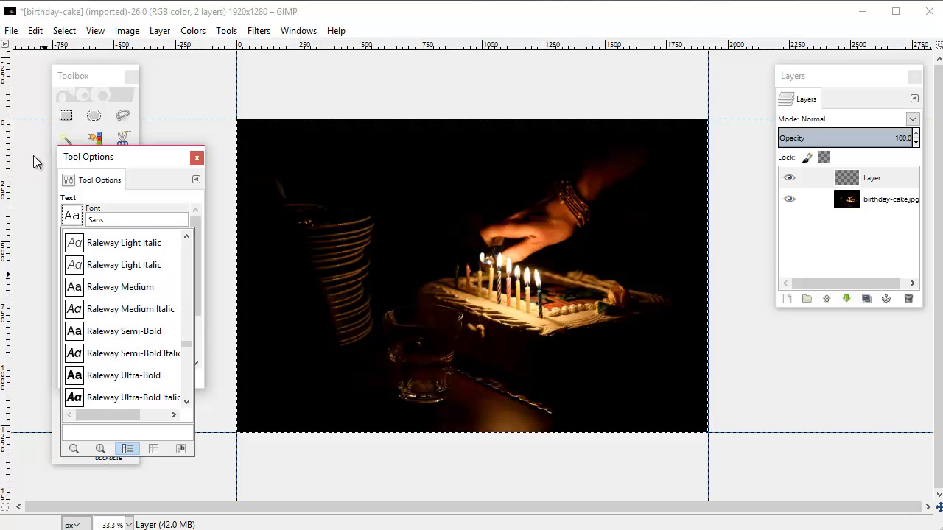
pyautogui.click(186, 236)
pyautogui.click(187, 237)
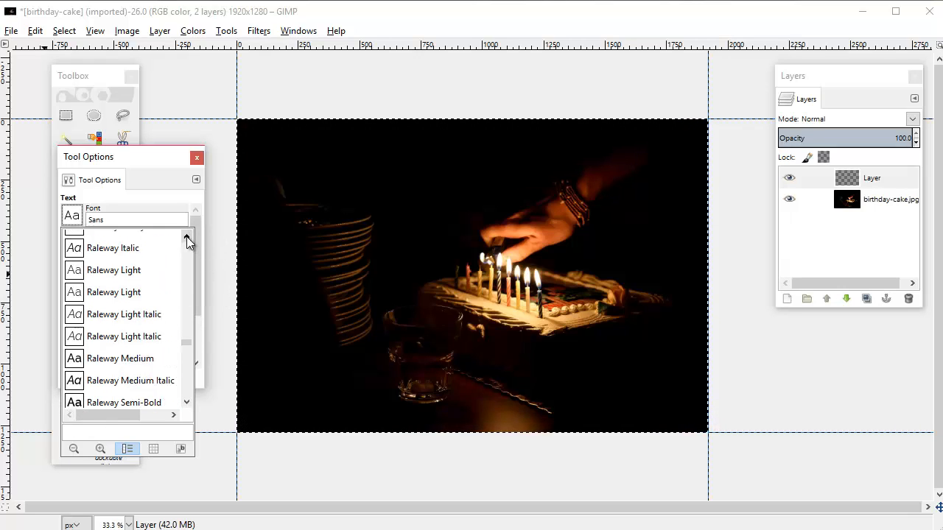
pyautogui.click(186, 236)
pyautogui.click(186, 236)
pyautogui.click(186, 237)
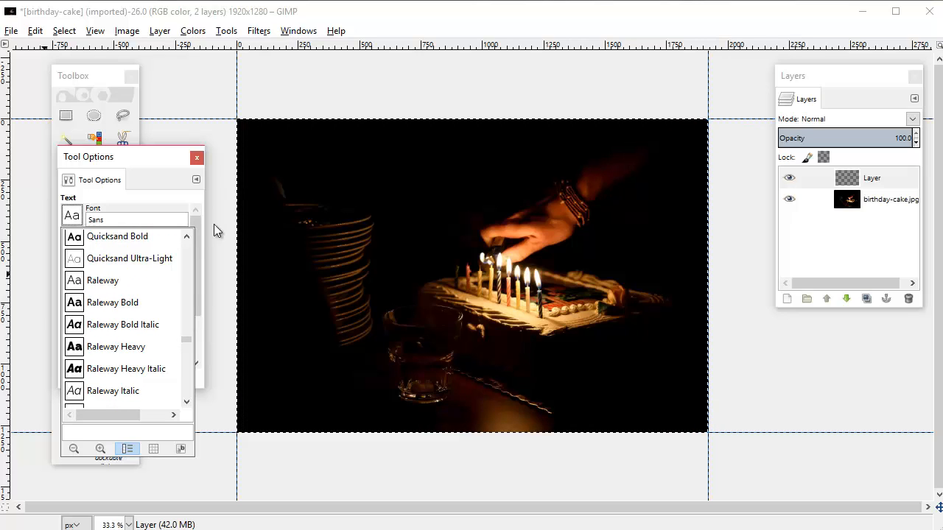
pyautogui.scroll(3, 186, 341)
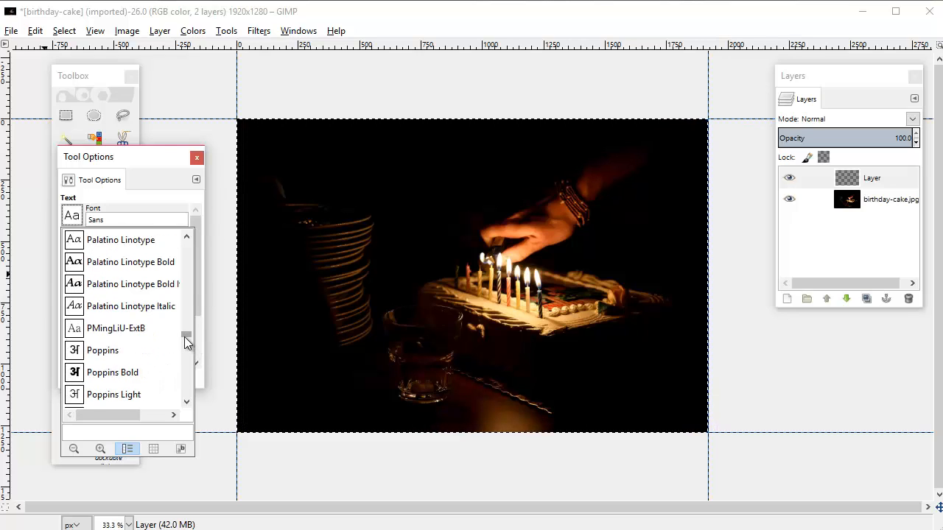
pyautogui.scroll(3, 179, 331)
pyautogui.scroll(-1, 179, 330)
pyautogui.scroll(3, 179, 330)
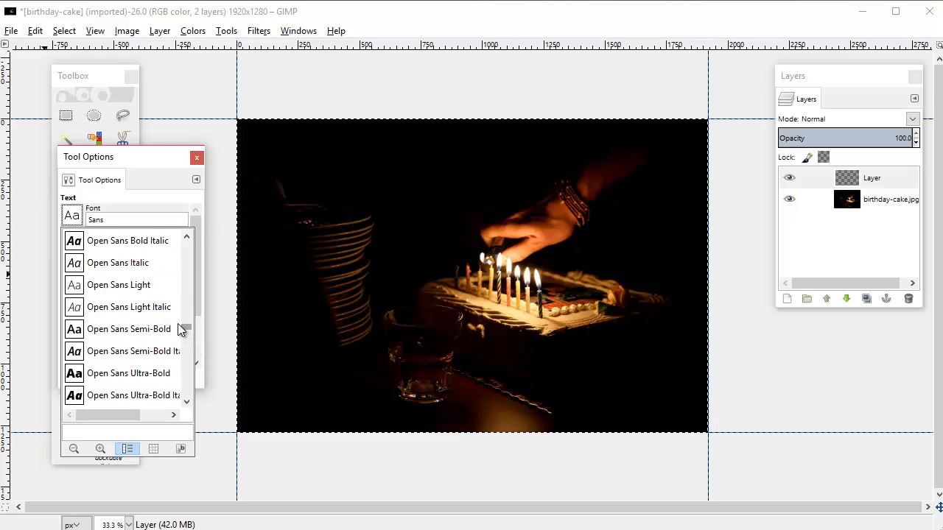
pyautogui.scroll(2, 177, 321)
pyautogui.scroll(-10, 188, 328)
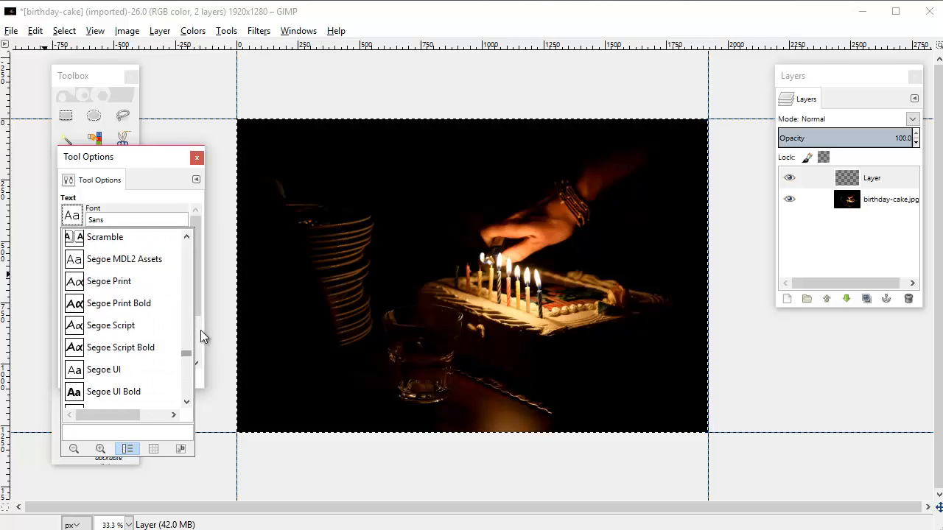
pyautogui.scroll(-5, 204, 332)
pyautogui.scroll(10, 205, 334)
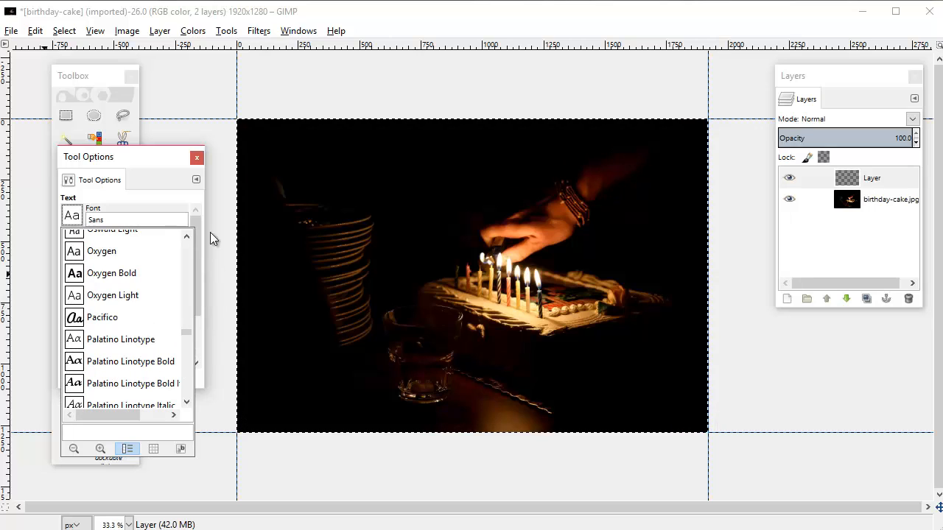
pyautogui.click(189, 237)
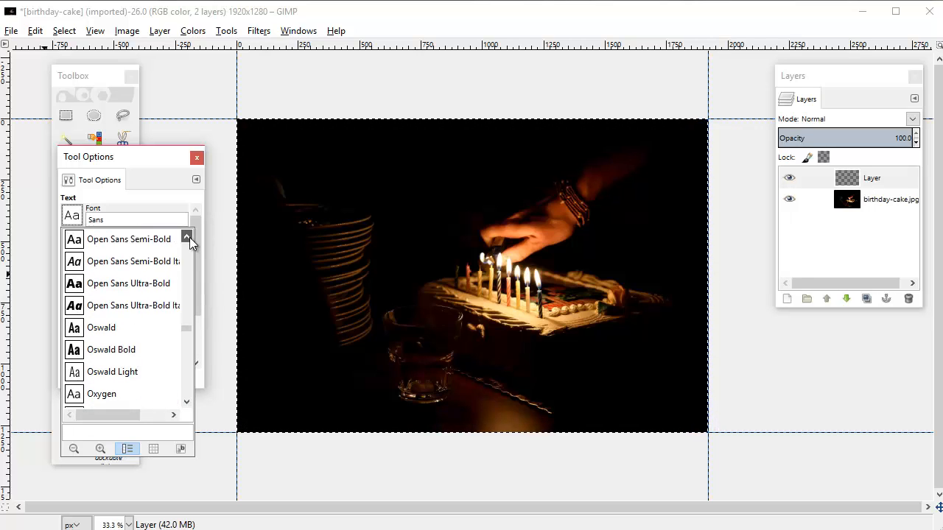
pyautogui.moveTo(189, 237); pyautogui.dragTo(186, 234)
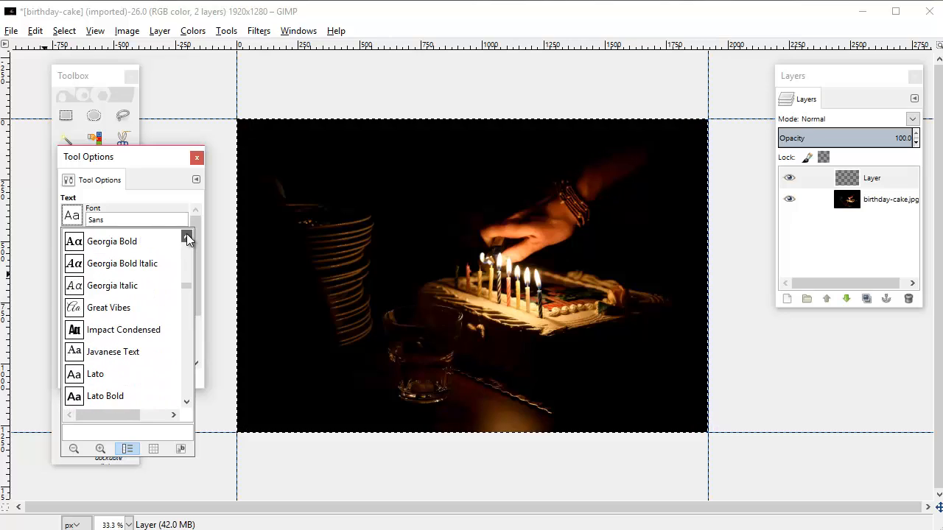
pyautogui.click(103, 307)
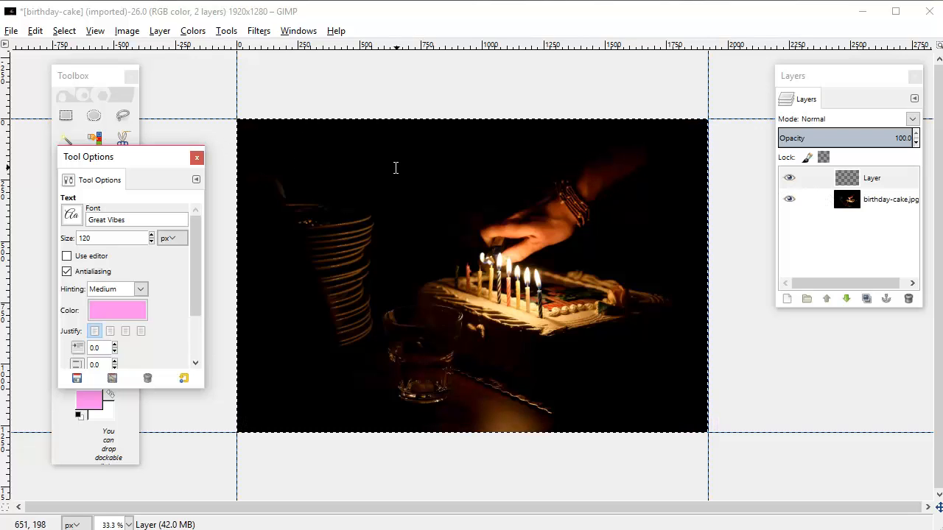
# Draw a text box about 1920 × 444 px across the upper part of the image and enter "Happy Birthday"
pyautogui.moveTo(213, 131); pyautogui.dragTo(709, 240)
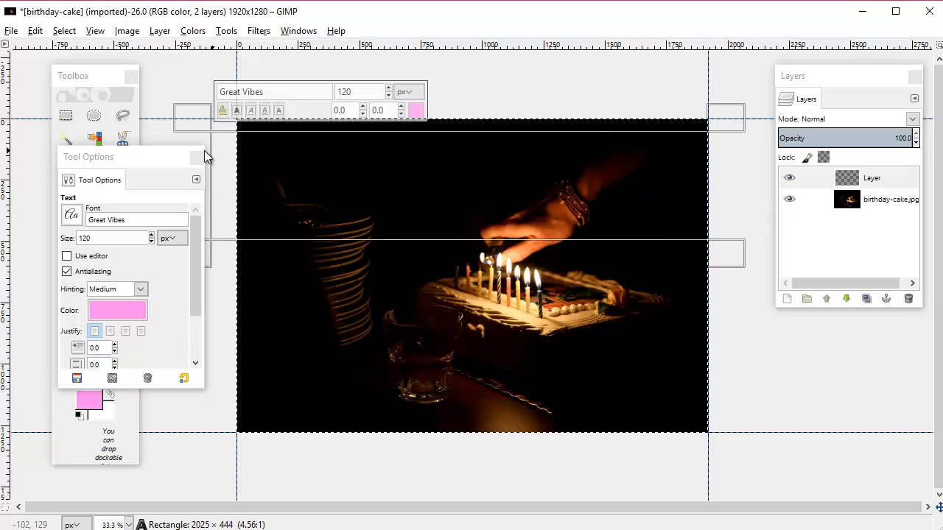
pyautogui.moveTo(162, 157); pyautogui.dragTo(109, 182)
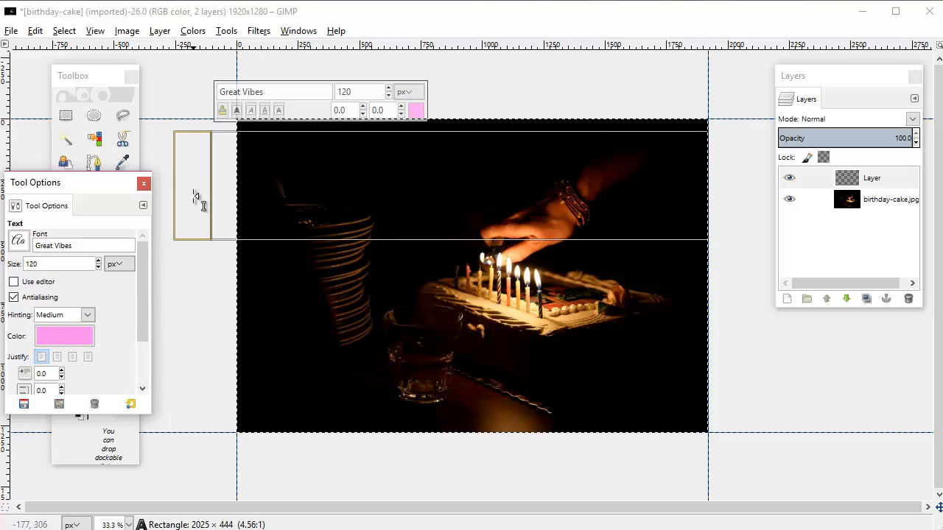
pyautogui.moveTo(195, 200); pyautogui.dragTo(225, 194)
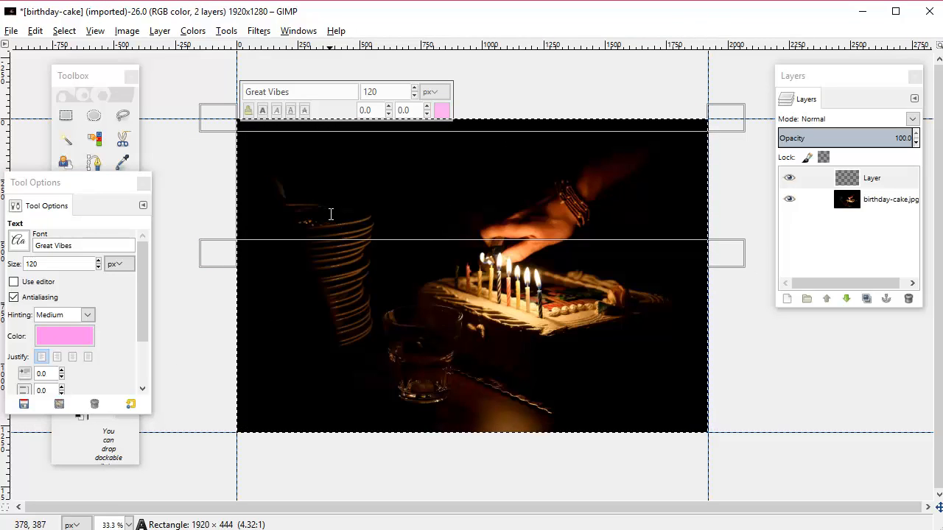
pyautogui.write('H')
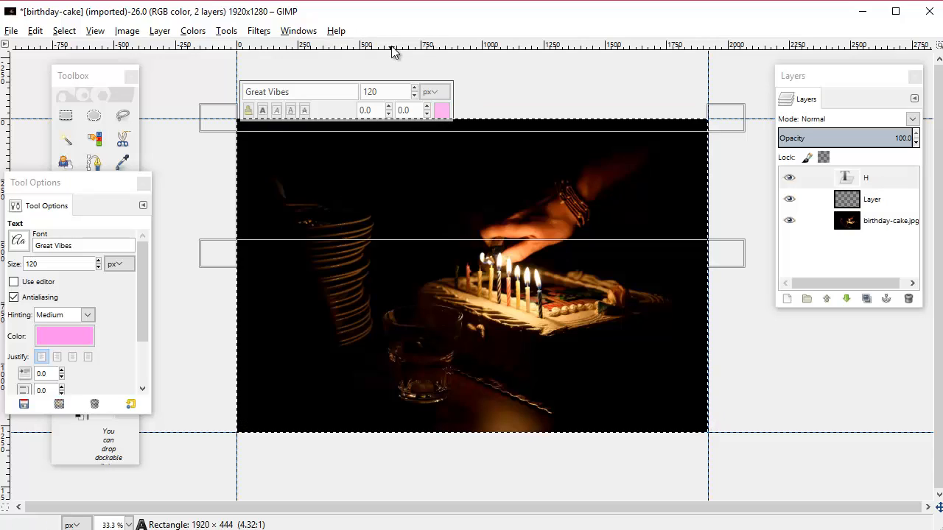
pyautogui.write('appy Birth')
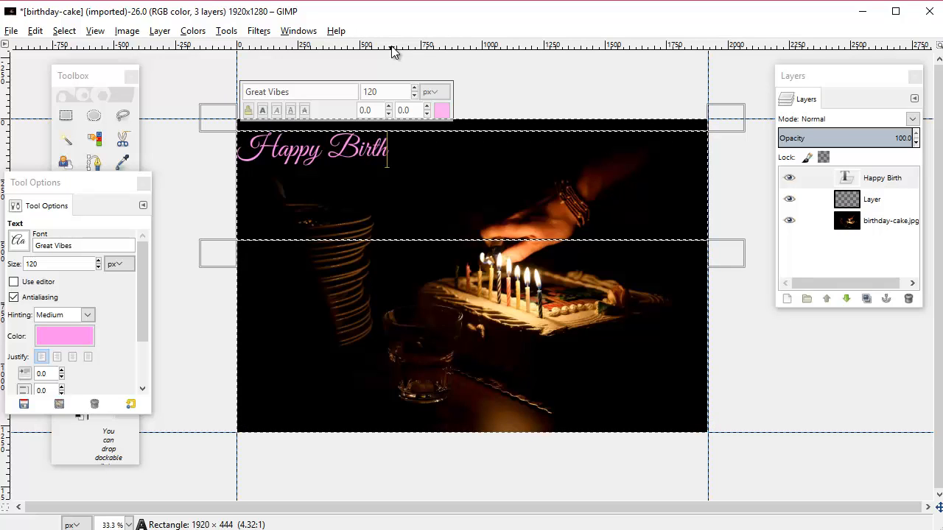
pyautogui.write('day')
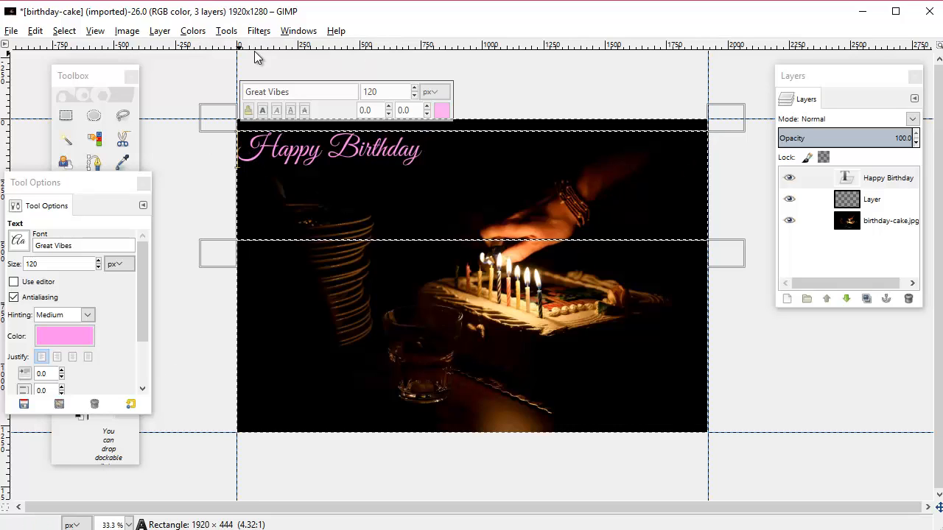
# Try centered justification on the Happy Birthday text and return it to left justification
pyautogui.moveTo(79, 182); pyautogui.dragTo(148, 68)
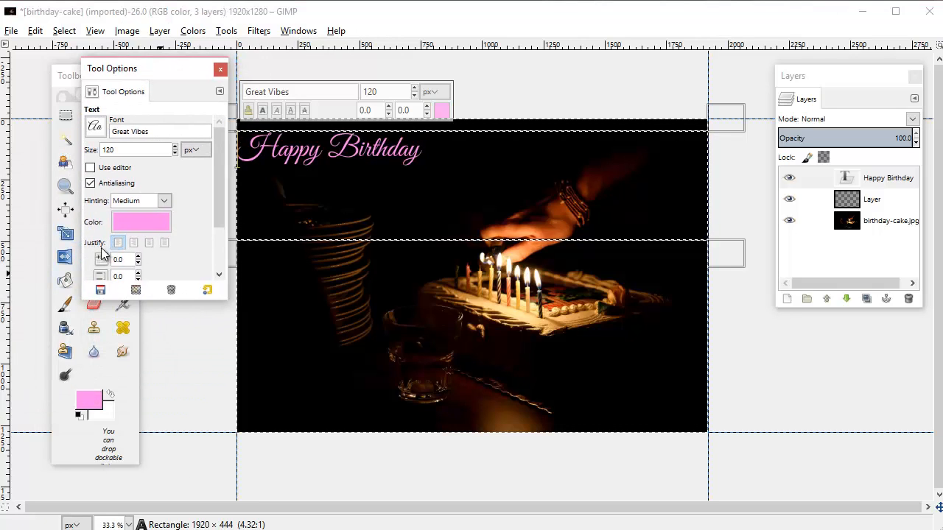
pyautogui.click(149, 244)
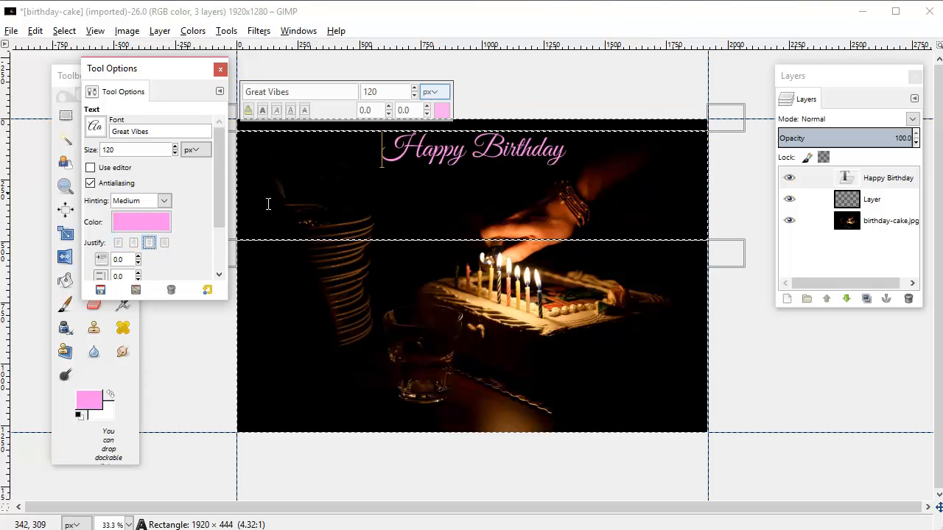
pyautogui.click(119, 245)
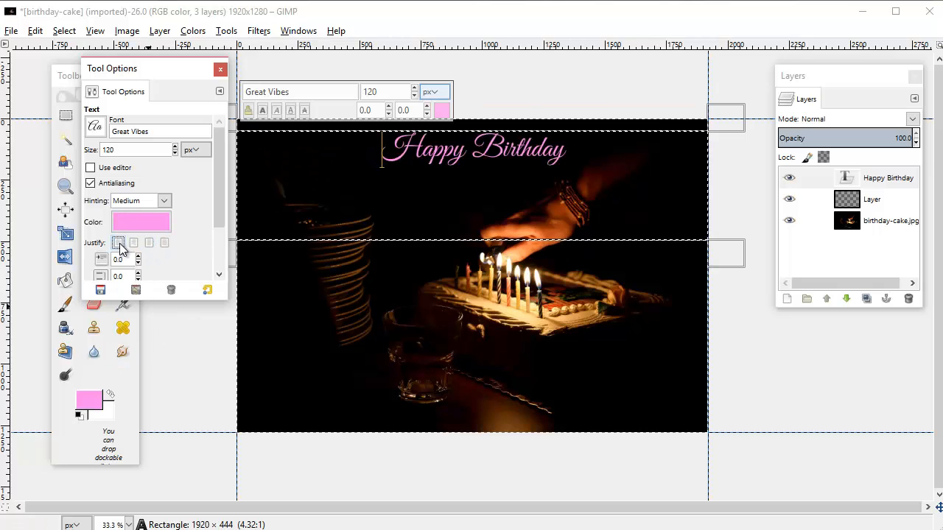
# Pull the text box's left edge inward to a width of about 1806 px and set the text size to 190 px
pyautogui.moveTo(164, 68); pyautogui.dragTo(75, 60)
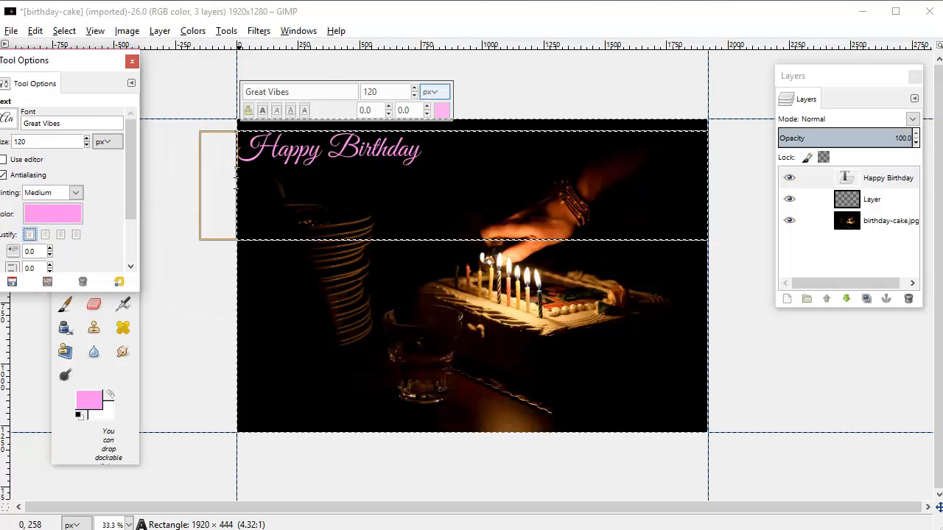
pyautogui.moveTo(219, 185); pyautogui.dragTo(242, 184)
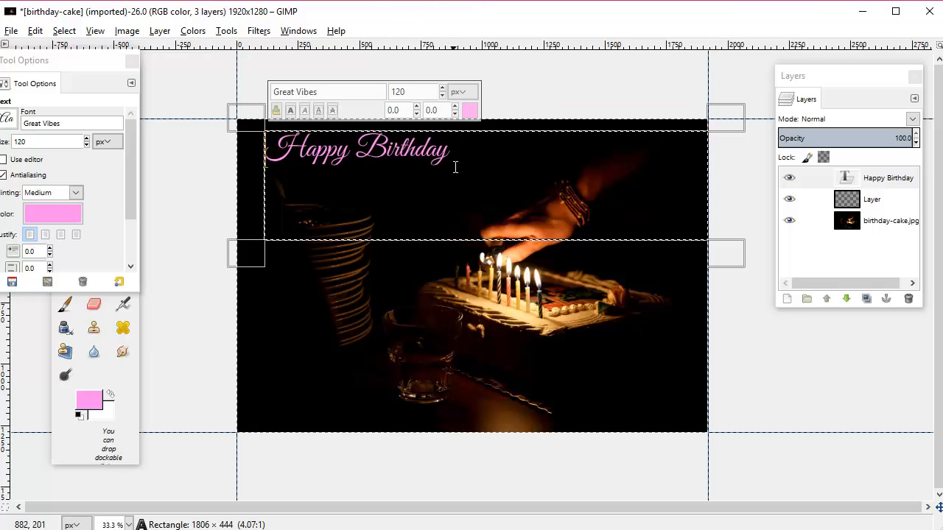
pyautogui.moveTo(77, 61); pyautogui.dragTo(174, 85)
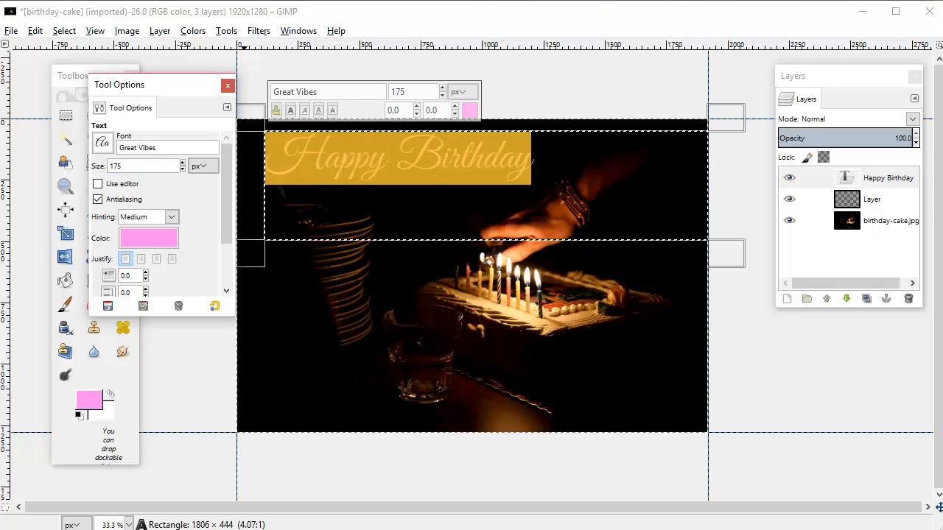
pyautogui.click(483, 162)
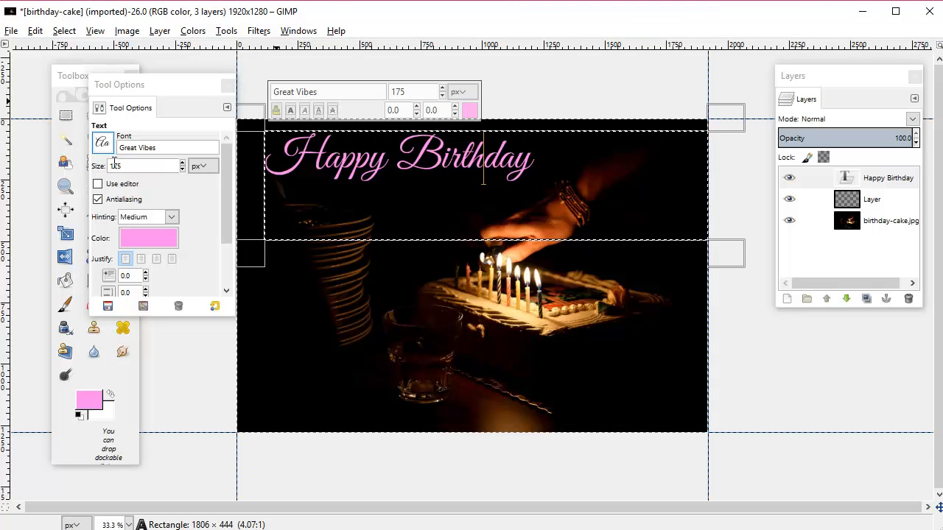
pyautogui.doubleClick(139, 167)
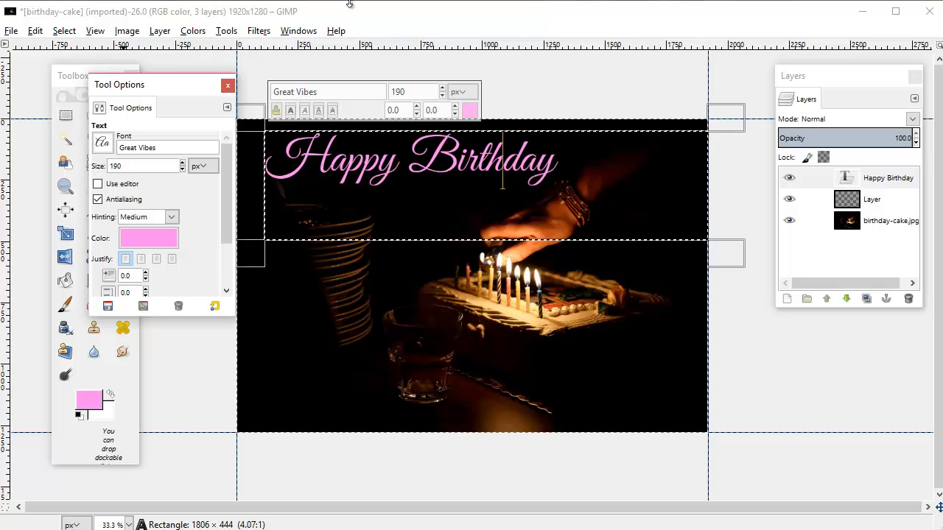
# Adjust the upper, left and lower edges of the Happy Birthday text box to about 1866 × 276 px
pyautogui.moveTo(511, 110)
pyautogui.mouseDown()
pyautogui.moveTo(623, 40)
pyautogui.moveTo(523, 102)
pyautogui.mouseUp()
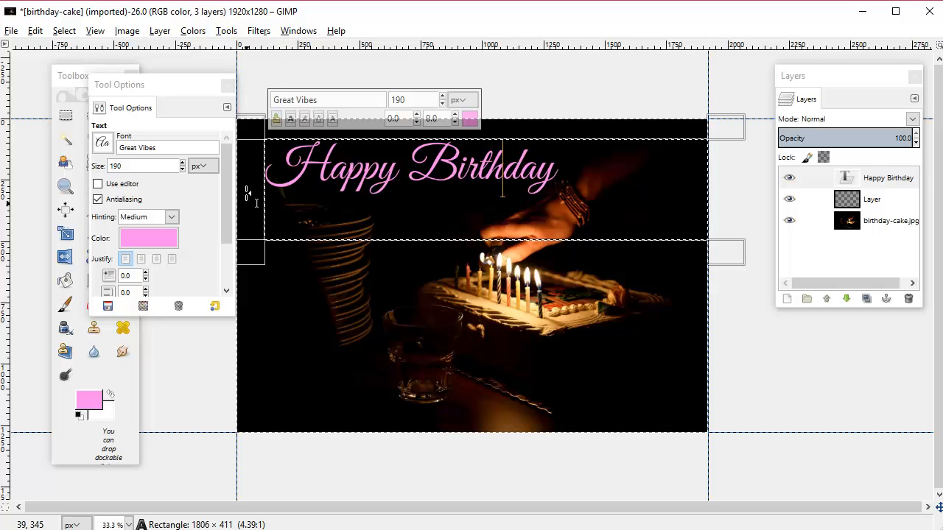
pyautogui.moveTo(248, 198); pyautogui.dragTo(232, 197)
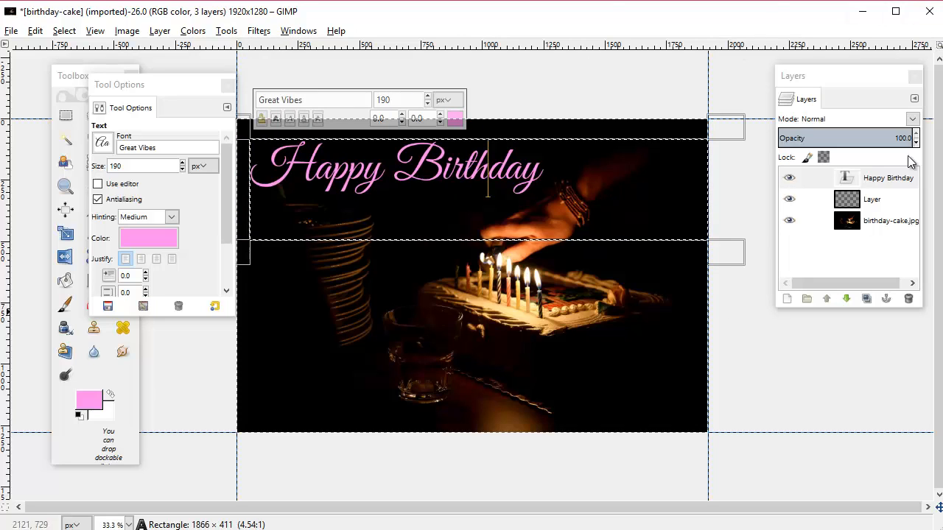
pyautogui.moveTo(479, 283); pyautogui.dragTo(452, 220)
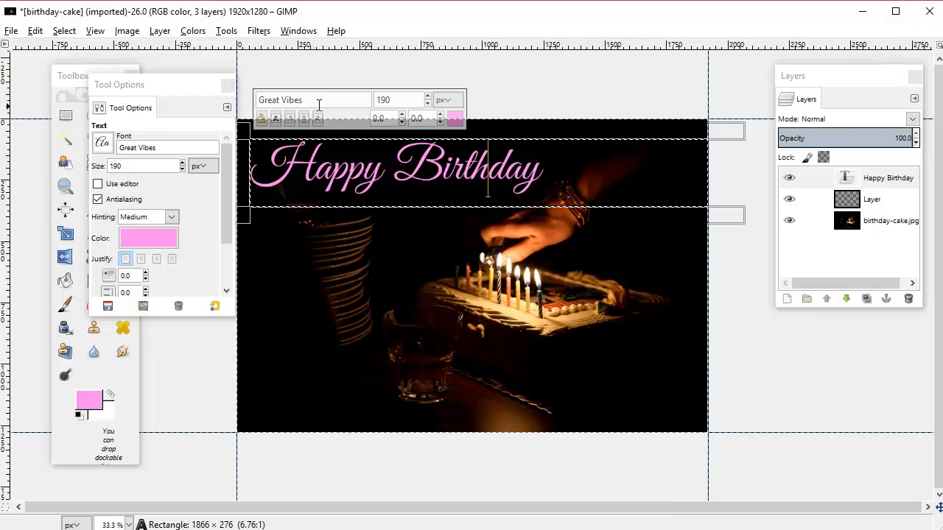
pyautogui.moveTo(170, 85); pyautogui.dragTo(114, 69)
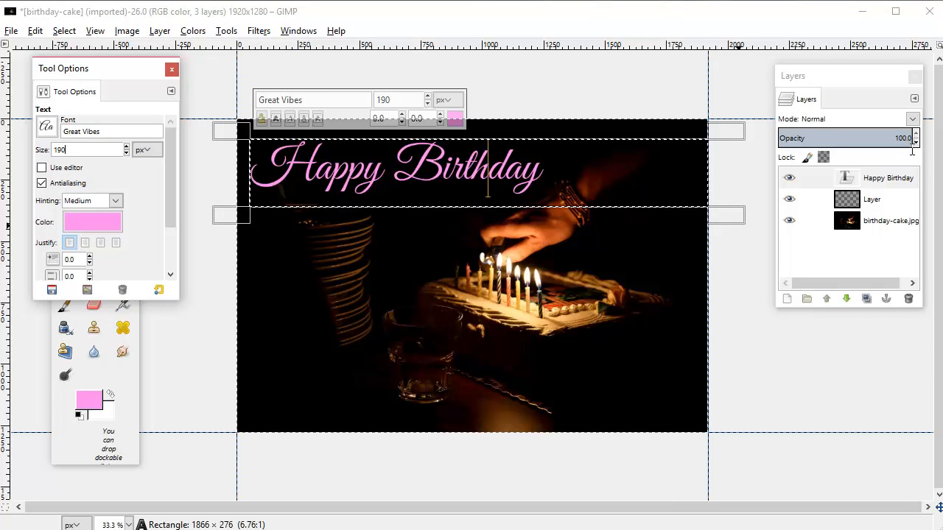
# Create a selection around the lettering from the Happy Birthday layer's alpha channel
pyautogui.rightClick(884, 172)
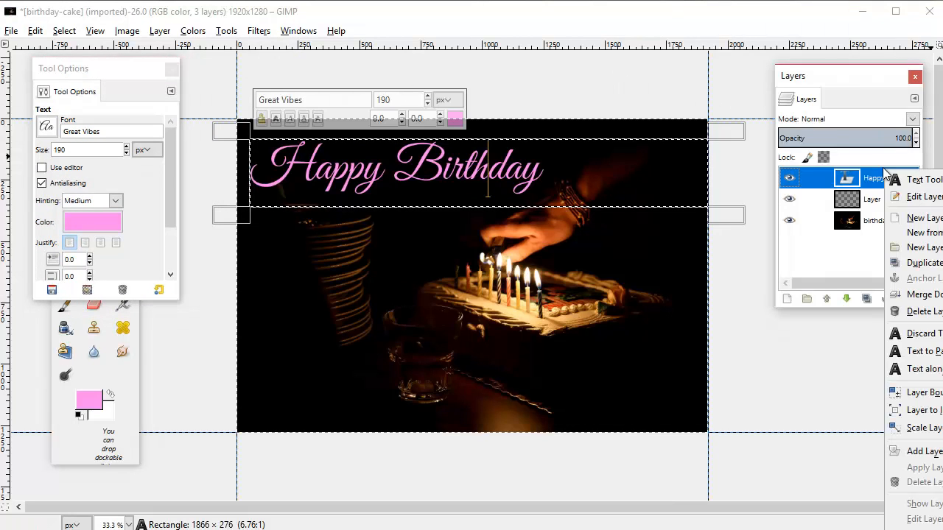
pyautogui.click(828, 74)
pyautogui.moveTo(844, 76); pyautogui.dragTo(707, 61)
pyautogui.rightClick(748, 165)
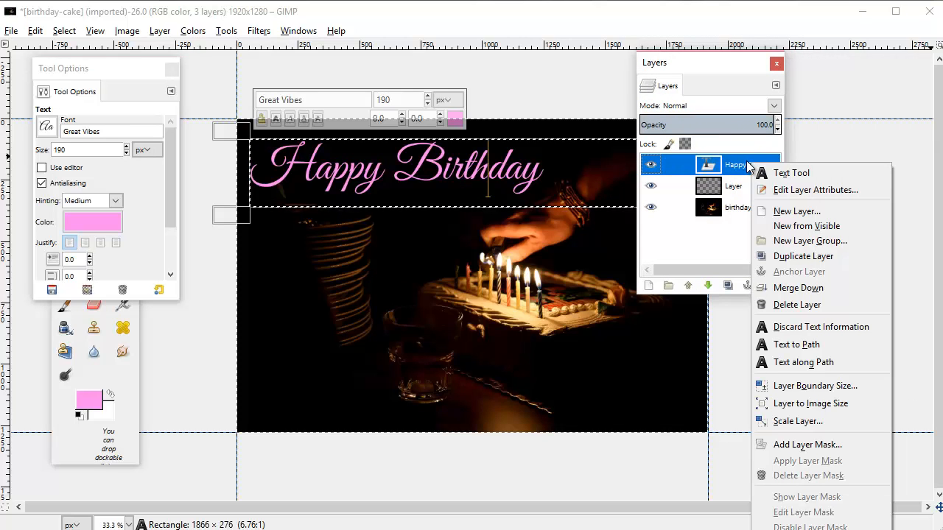
pyautogui.click(696, 62)
pyautogui.moveTo(696, 62); pyautogui.dragTo(651, 11)
pyautogui.rightClick(690, 120)
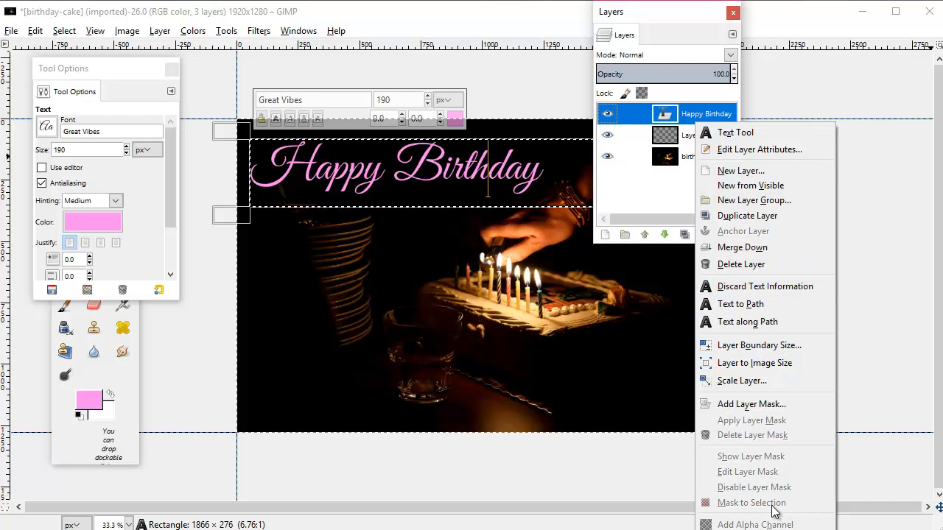
pyautogui.click(772, 529)
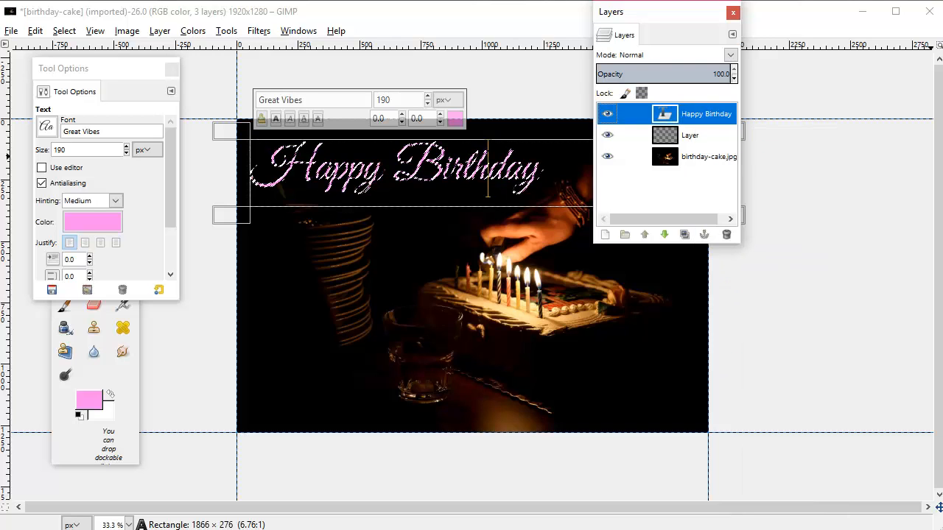
pyautogui.moveTo(638, 12); pyautogui.dragTo(816, 76)
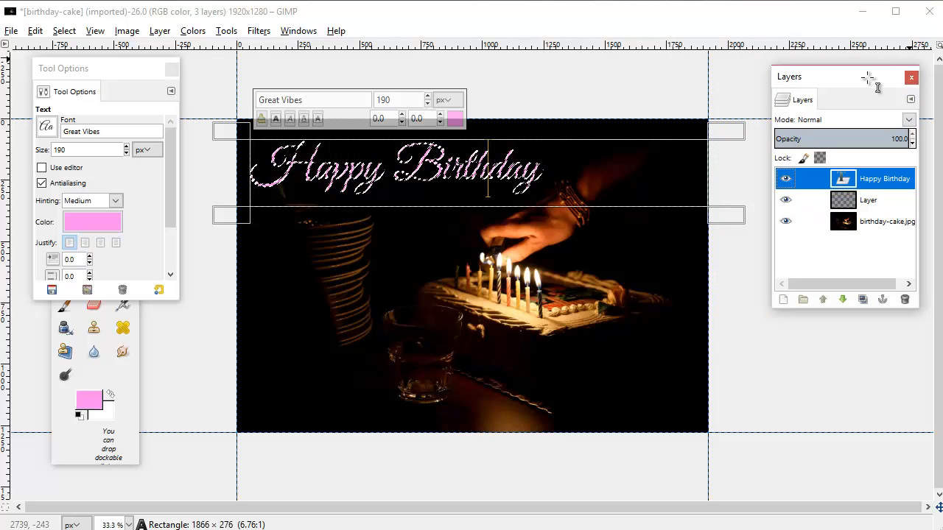
# Apply a Drop Shadow to the lettering with offsets 4, blur radius 15, color ffffff, opacity 60 and resizing disallowed, and clear the selection
pyautogui.click(261, 31)
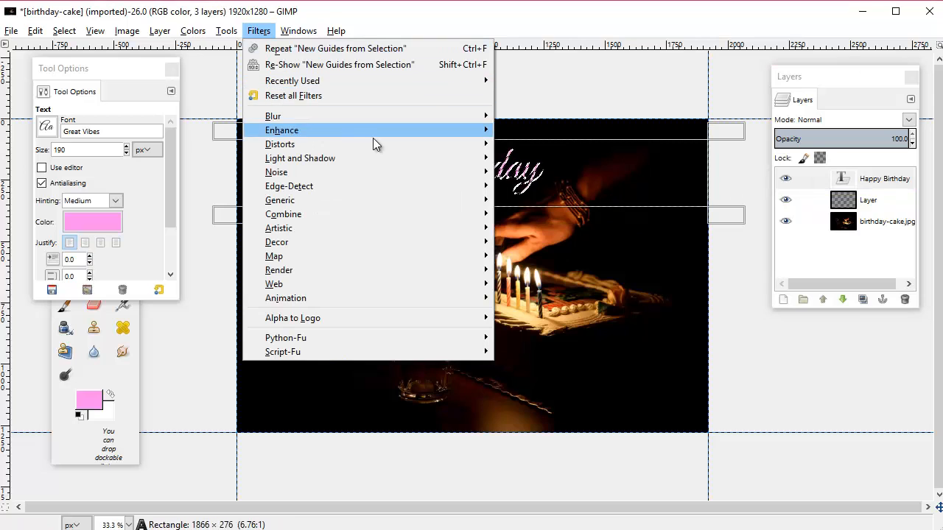
pyautogui.moveTo(444, 156)
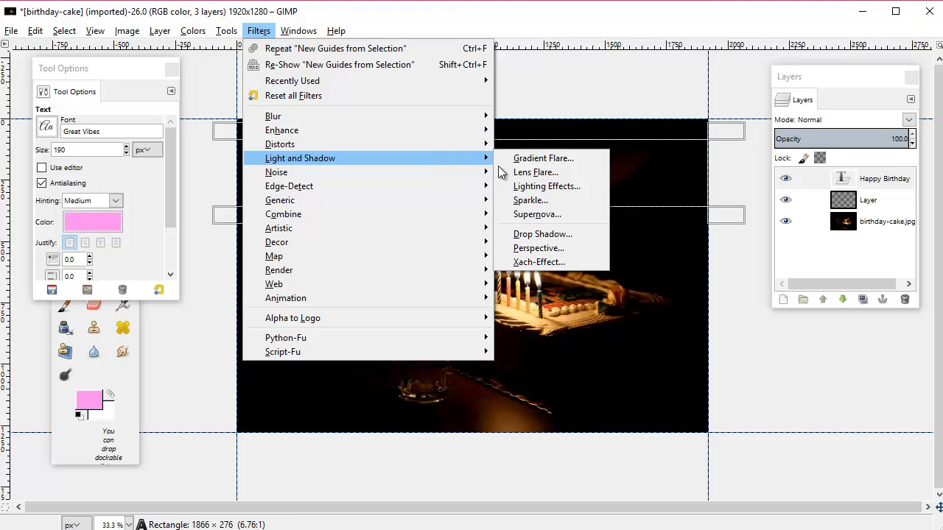
pyautogui.click(586, 235)
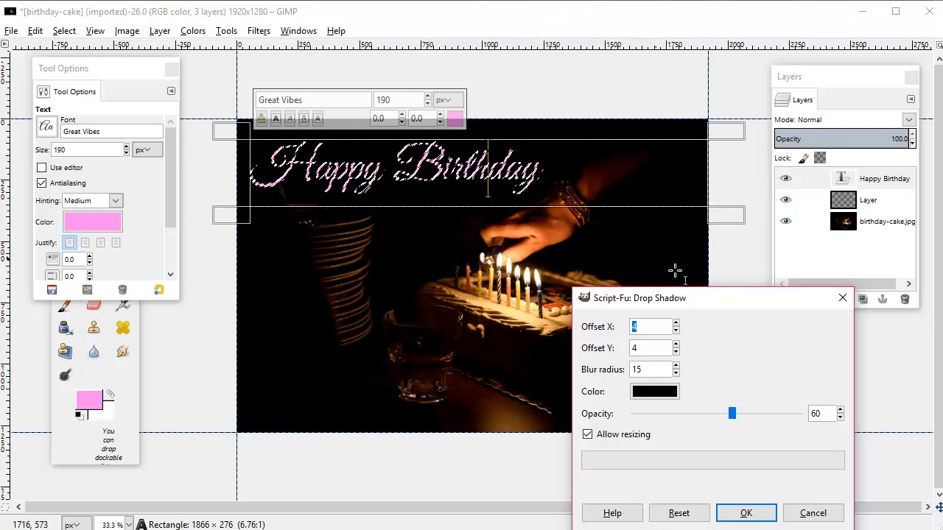
pyautogui.moveTo(736, 298); pyautogui.dragTo(465, 175)
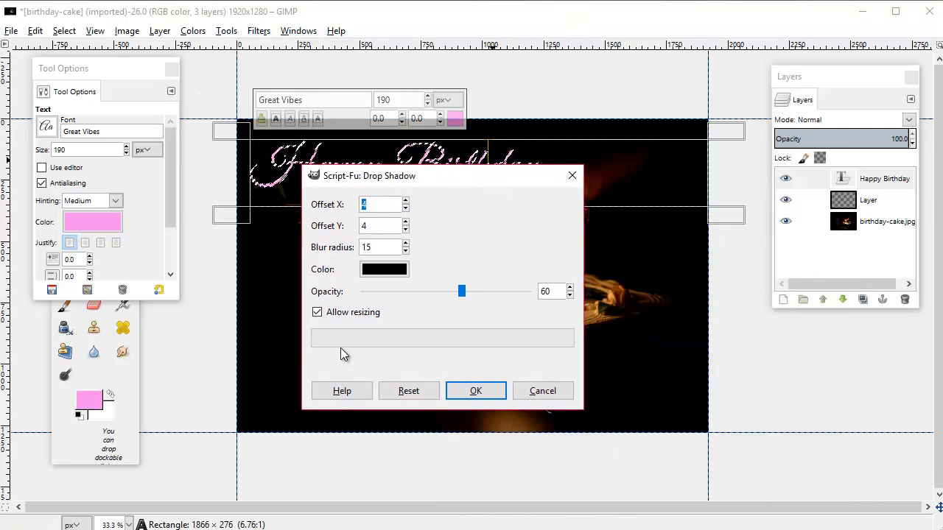
pyautogui.click(317, 312)
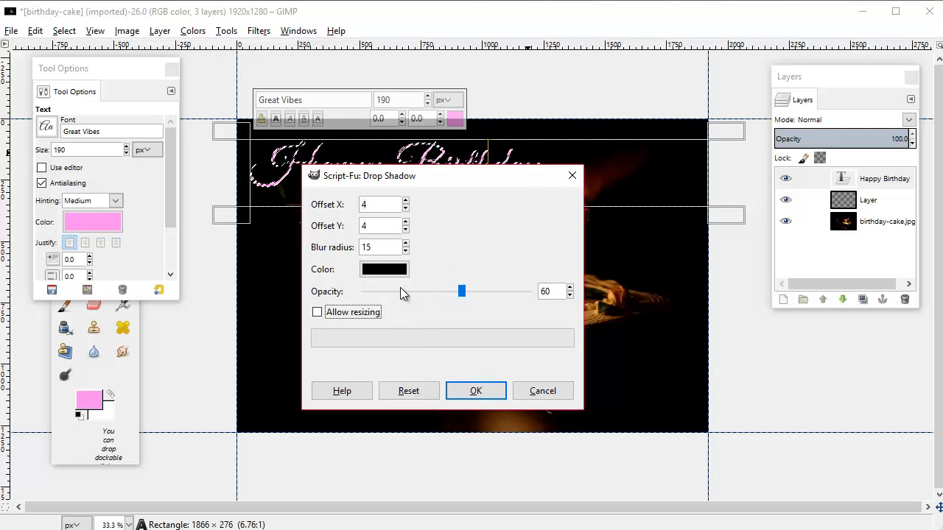
pyautogui.click(397, 271)
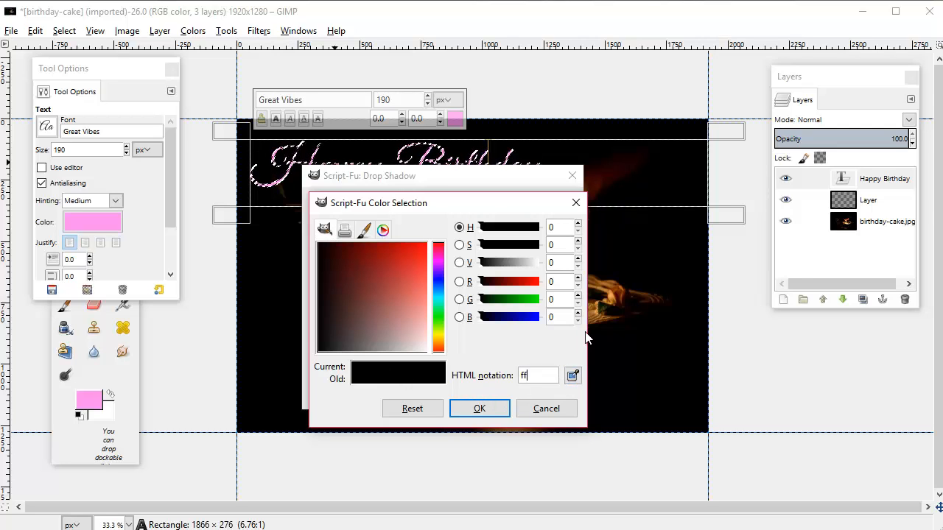
pyautogui.press('Return')
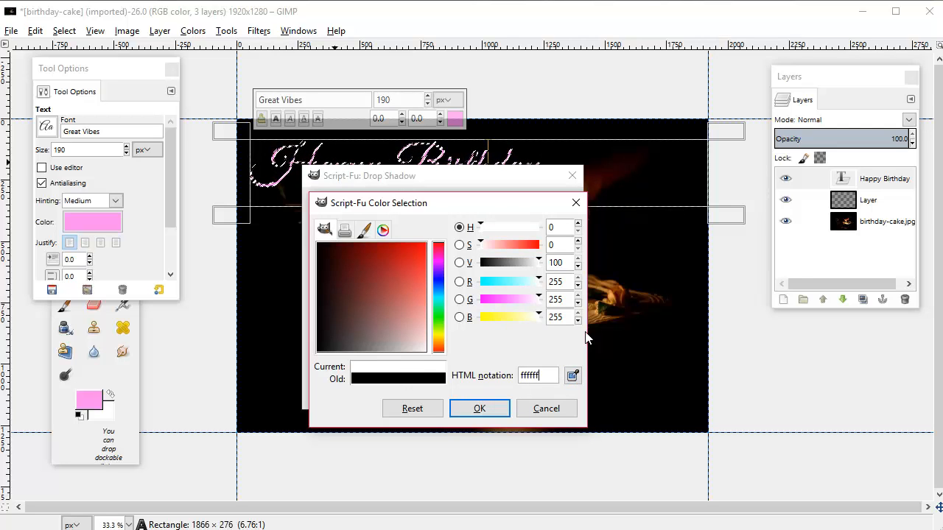
pyautogui.click(477, 408)
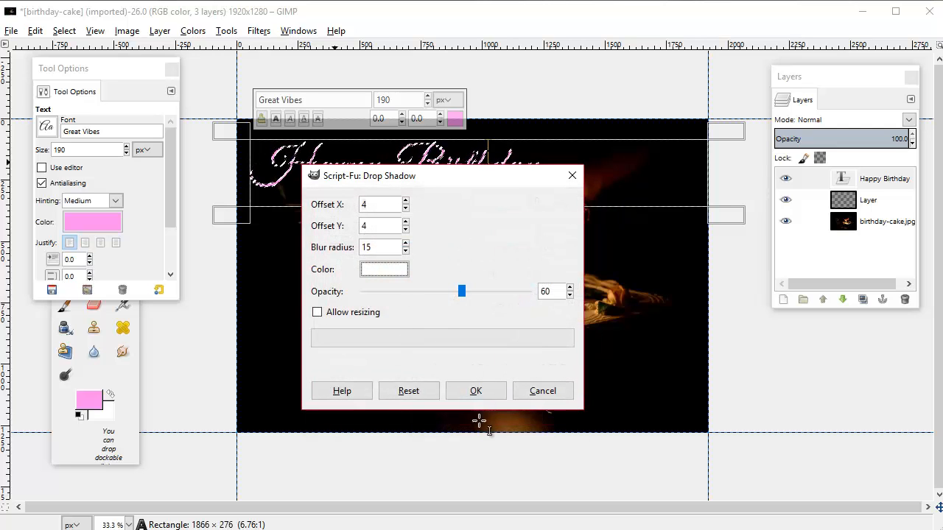
pyautogui.click(477, 391)
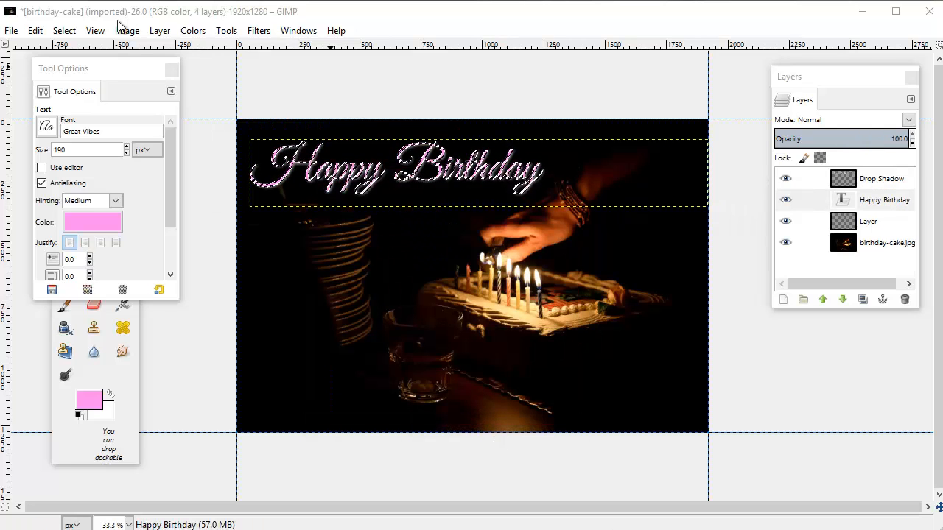
pyautogui.click(64, 31)
pyautogui.click(81, 66)
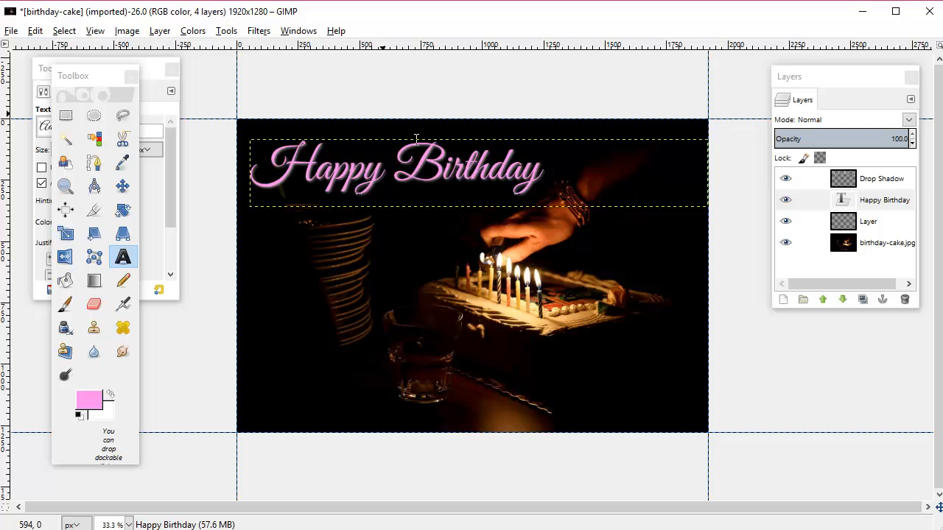
# Undo the deselection and the drop shadow on the Happy Birthday lettering
pyautogui.click(38, 29)
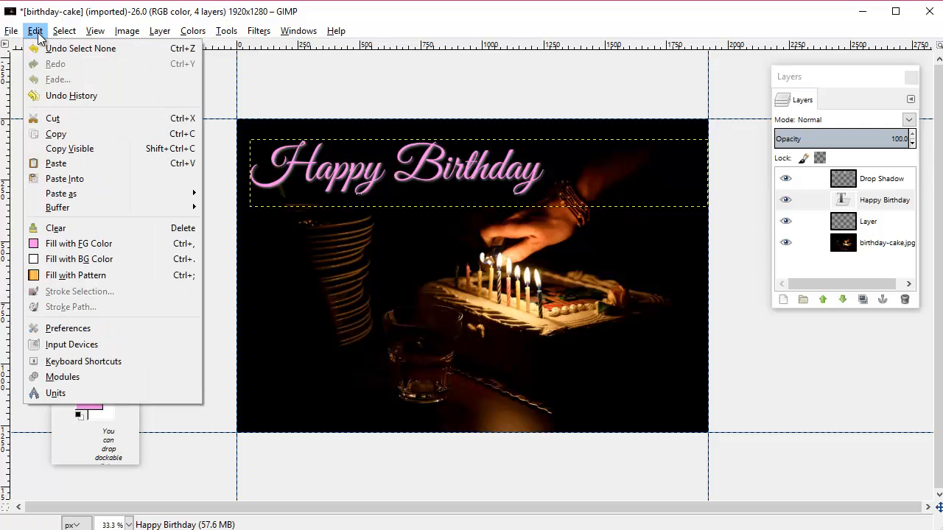
pyautogui.click(81, 48)
pyautogui.click(34, 29)
pyautogui.click(78, 48)
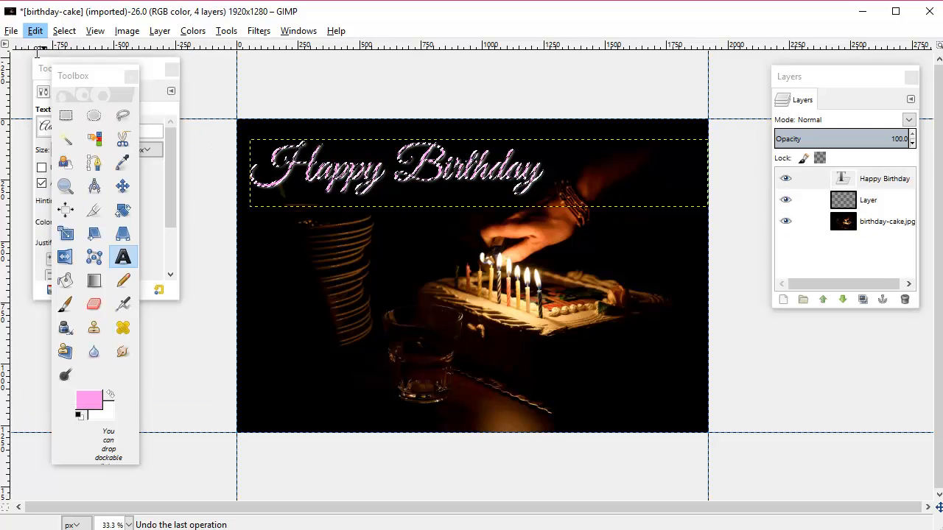
# Clear the selection around the lettering and make the transparent layer above the cake photo active
pyautogui.click(64, 31)
pyautogui.click(79, 66)
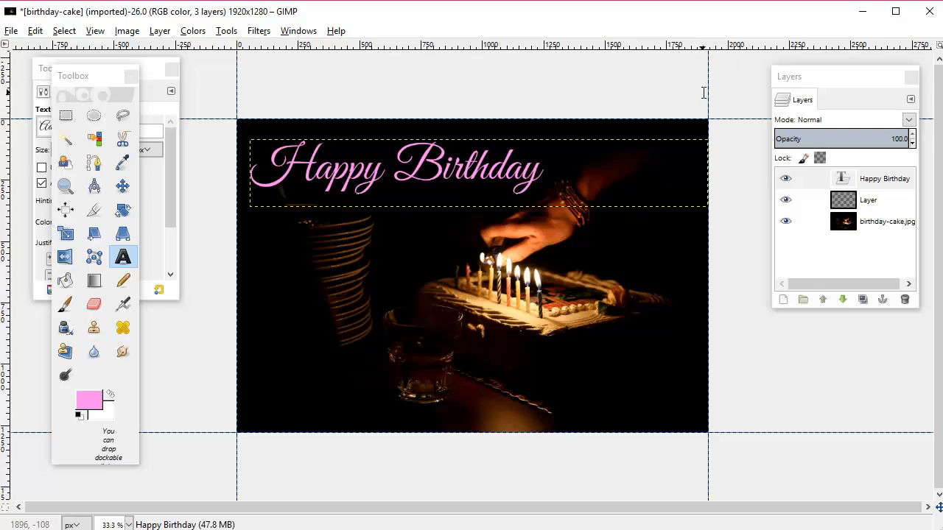
pyautogui.click(882, 202)
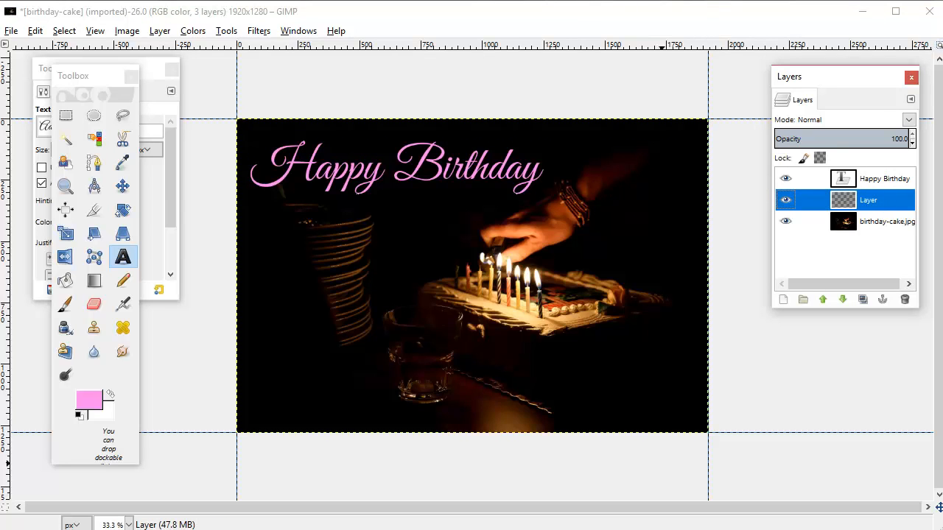
# Set the text color for new text to the fully saturated pink ff00d6
pyautogui.doubleClick(134, 255)
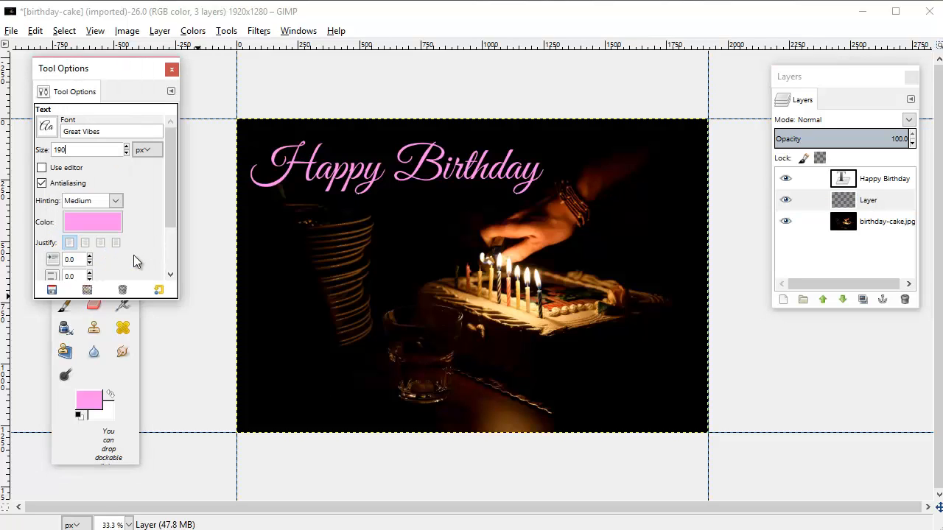
pyautogui.click(92, 223)
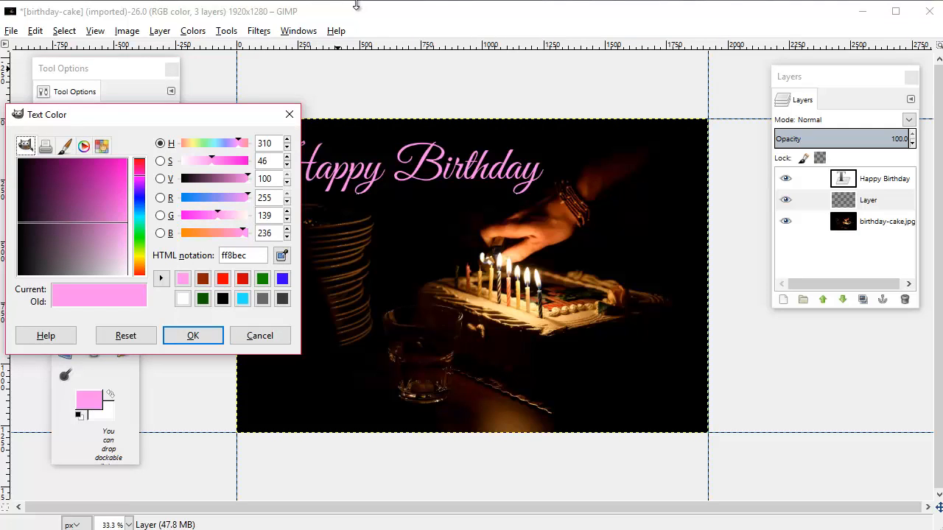
pyautogui.click(181, 299)
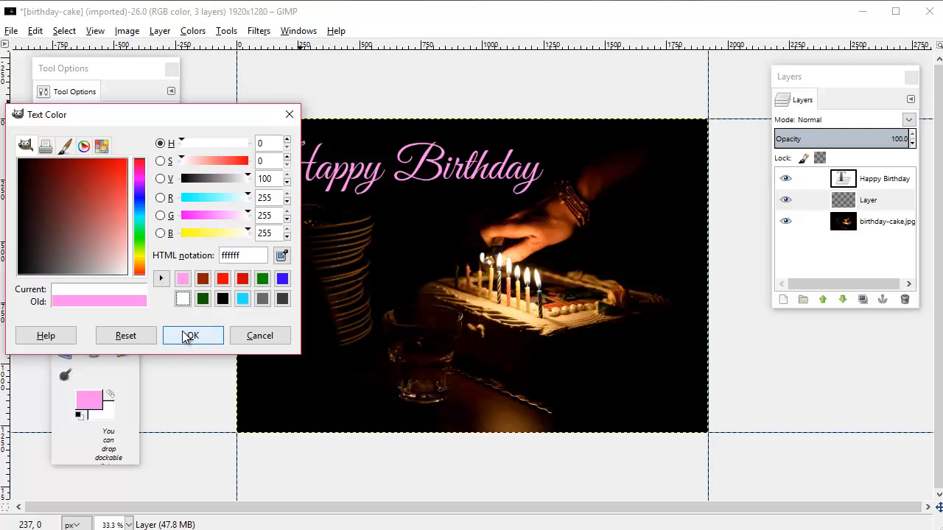
pyautogui.click(182, 278)
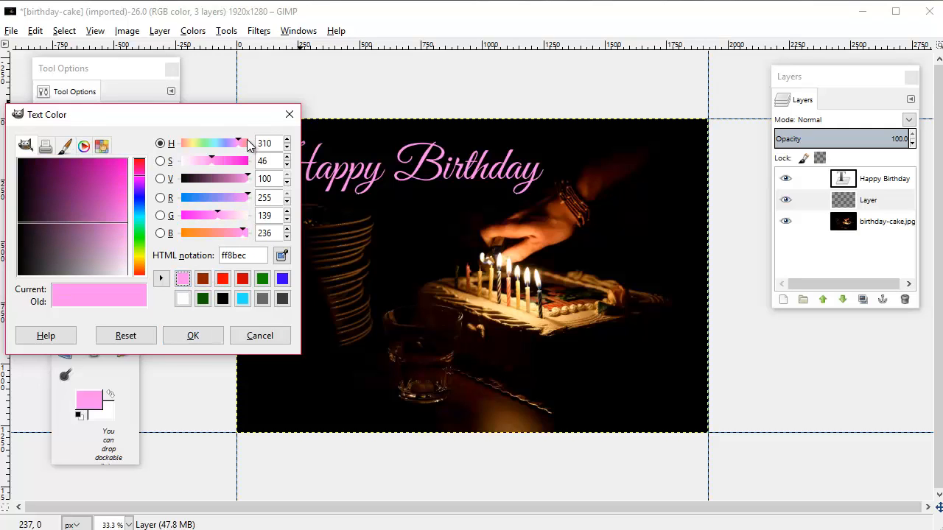
pyautogui.moveTo(209, 163); pyautogui.dragTo(299, 172)
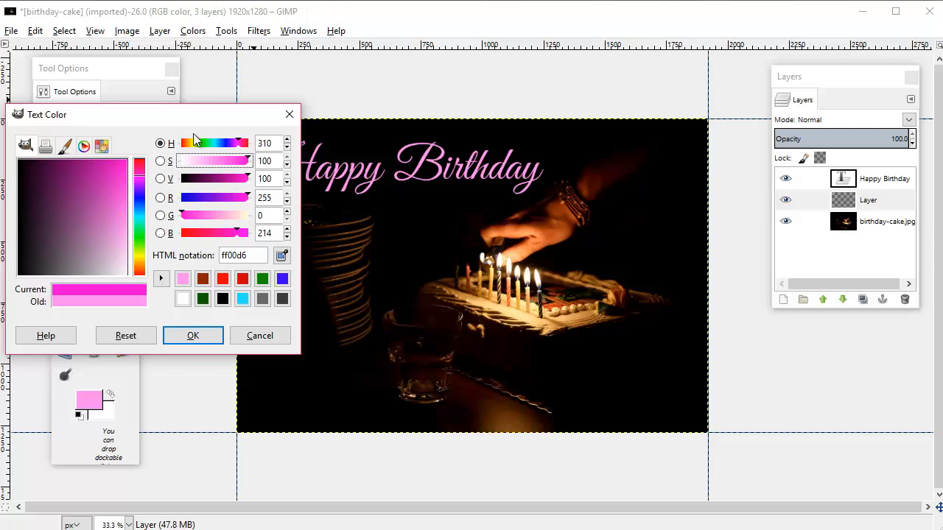
pyautogui.click(195, 335)
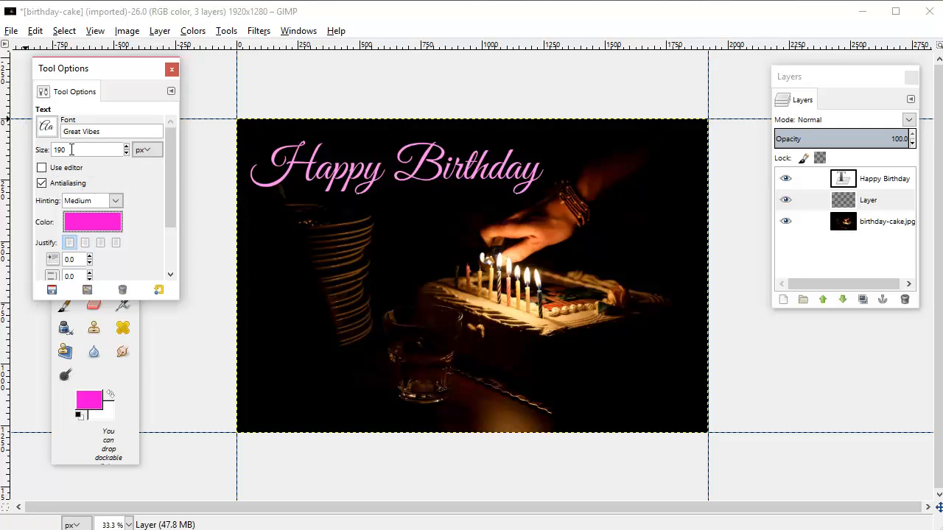
# Set the font for new text to Calligraffitti
pyautogui.moveTo(71, 150); pyautogui.dragTo(45, 152)
pyautogui.click(46, 126)
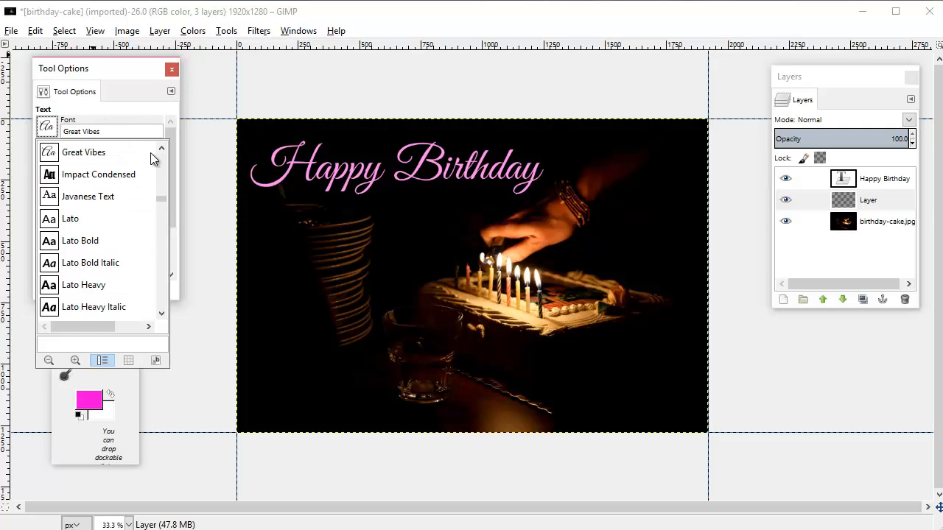
pyautogui.moveTo(162, 152); pyautogui.dragTo(161, 148)
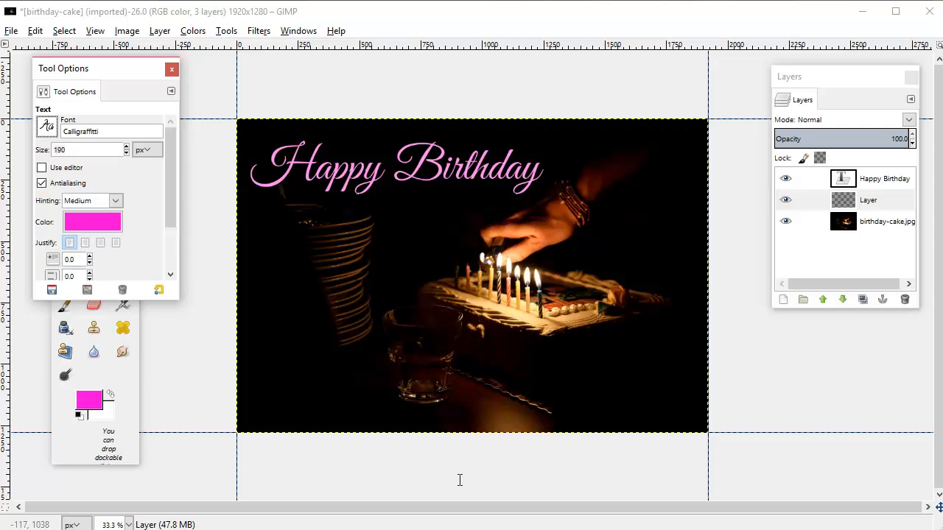
# Create a text box about 1920 × 320 px across the lower edge of the photo and enter "Friend's Name" in it
pyautogui.moveTo(219, 355); pyautogui.dragTo(710, 431)
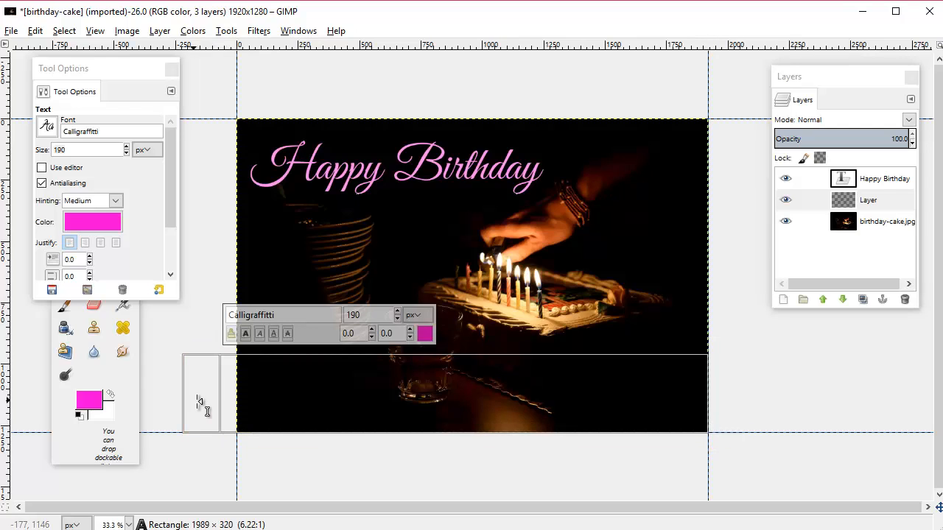
pyautogui.moveTo(191, 402); pyautogui.dragTo(237, 405)
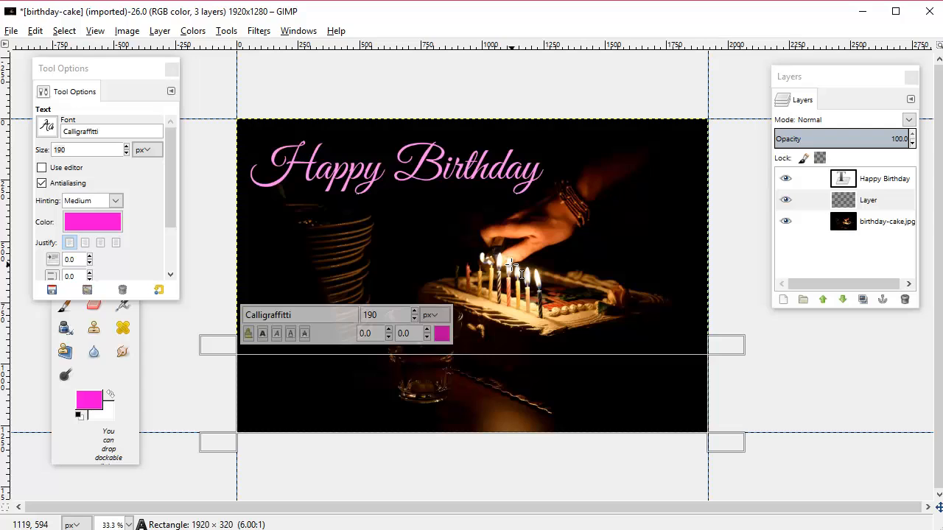
pyautogui.write('Frie')
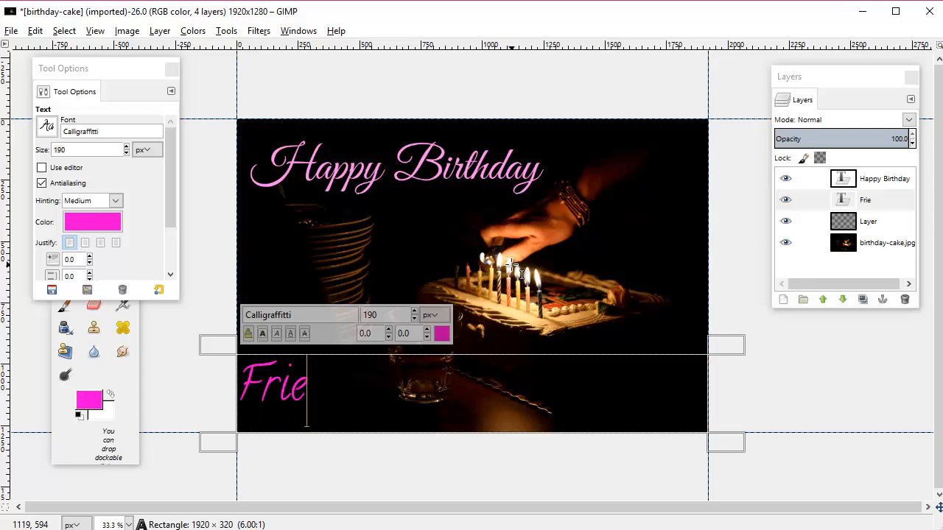
pyautogui.write("nd's Name")
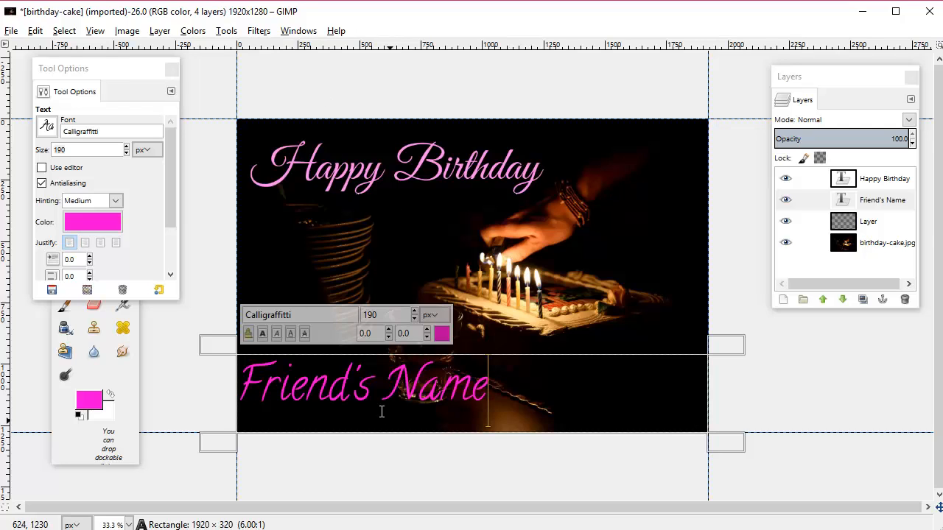
# Narrow the Friend's Name text box from its left edge to about 1239 px and change the text's font to Alex Brush
pyautogui.moveTo(233, 400); pyautogui.dragTo(380, 398)
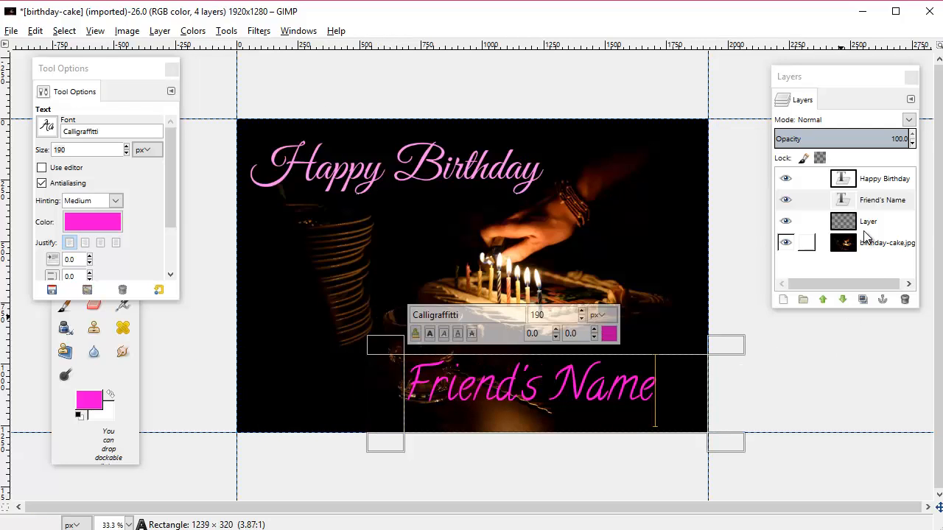
pyautogui.moveTo(667, 398); pyautogui.dragTo(277, 483)
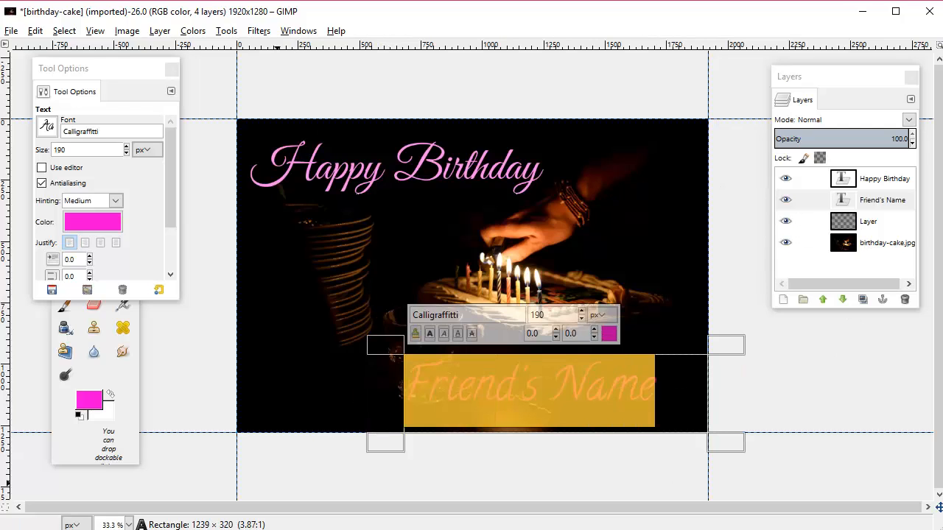
pyautogui.click(46, 126)
pyautogui.moveTo(161, 173); pyautogui.dragTo(159, 154)
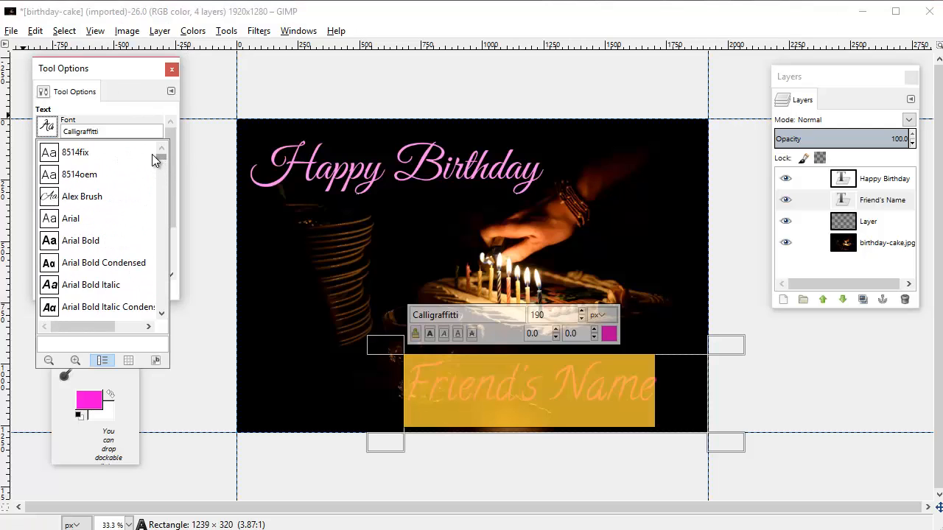
pyautogui.click(53, 196)
pyautogui.click(650, 407)
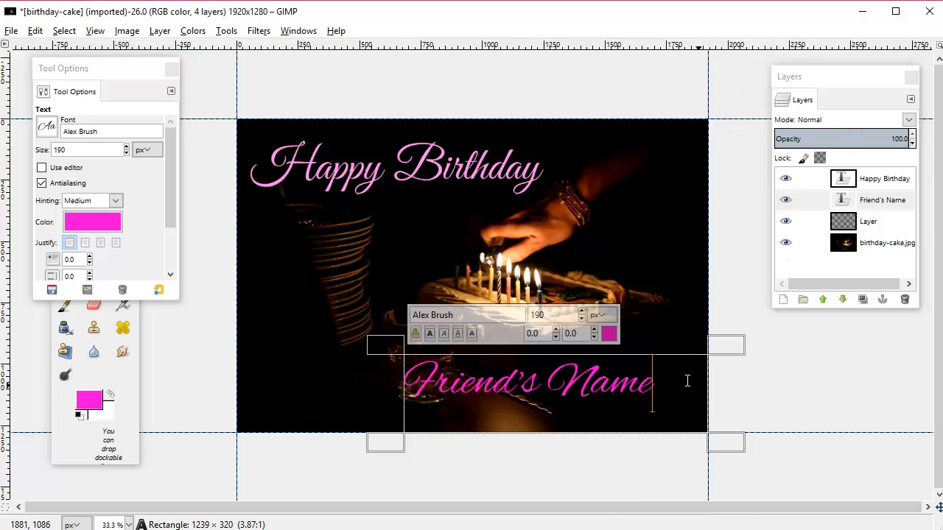
# Pull the Friend's Name box's left edge in to a width of about 1158 px and center the text within it
pyautogui.tripleClick(643, 389)
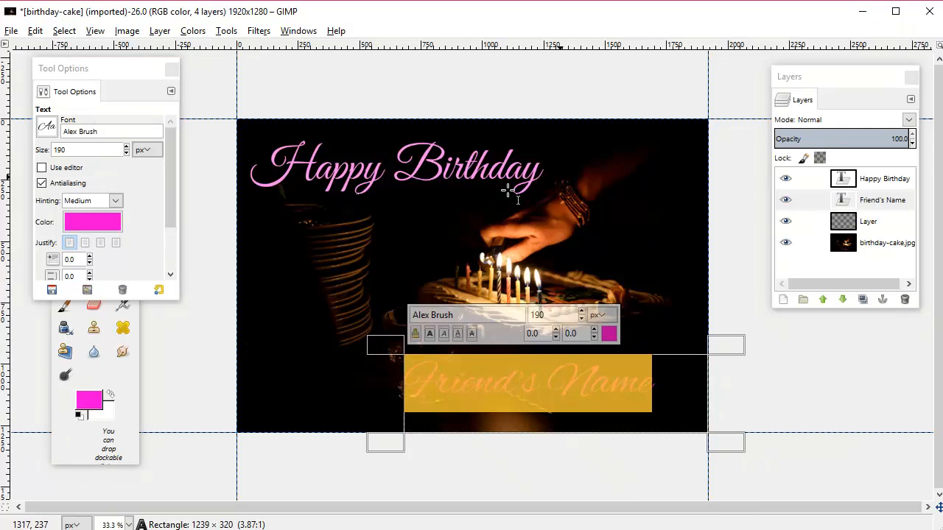
pyautogui.click(610, 401)
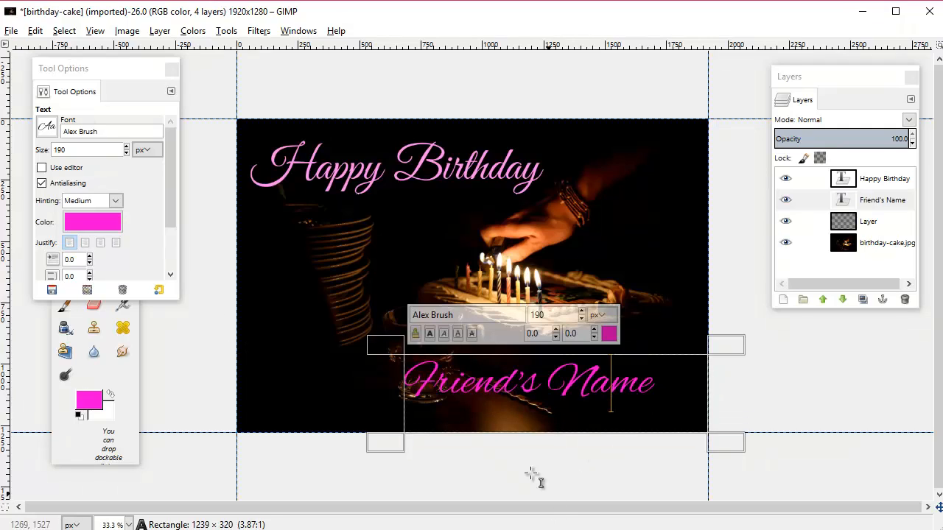
pyautogui.moveTo(380, 394); pyautogui.dragTo(407, 404)
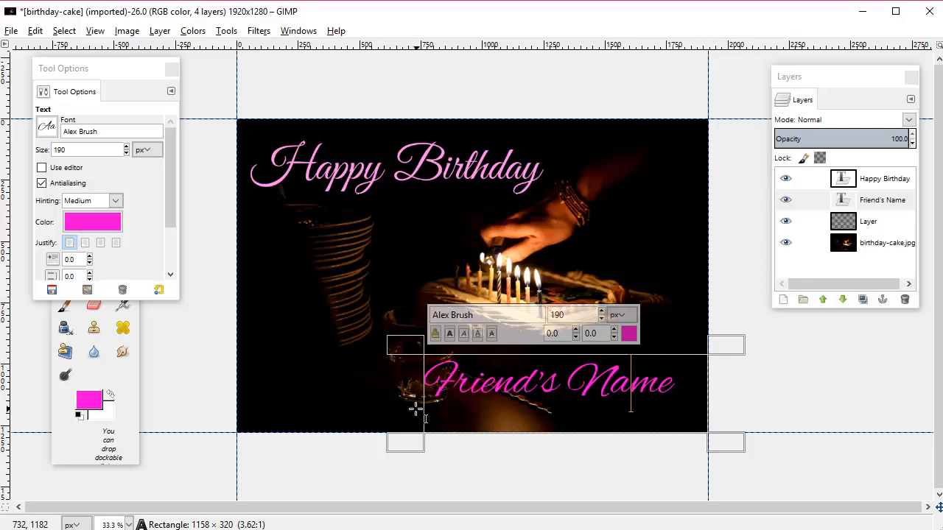
pyautogui.click(515, 383)
pyautogui.click(430, 381)
pyautogui.click(100, 242)
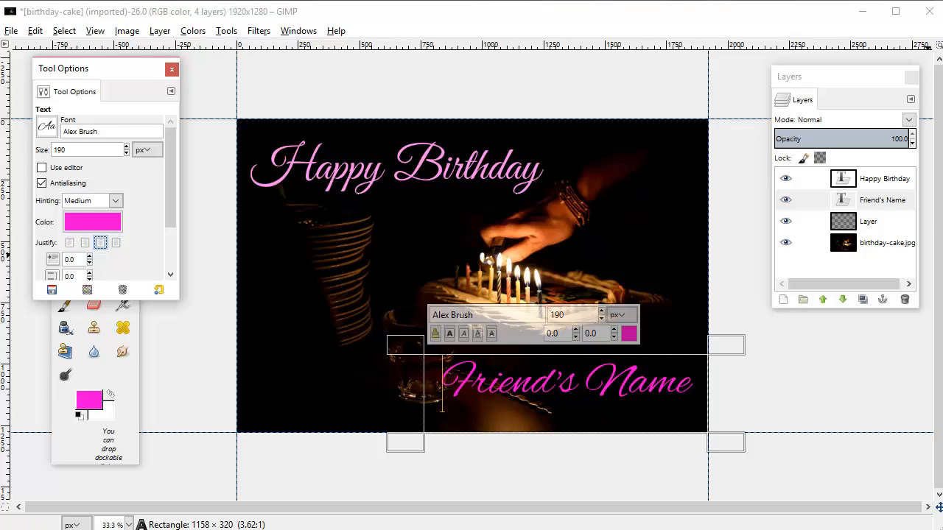
# Set the Happy Birthday text's size to 220 px
pyautogui.click(894, 181)
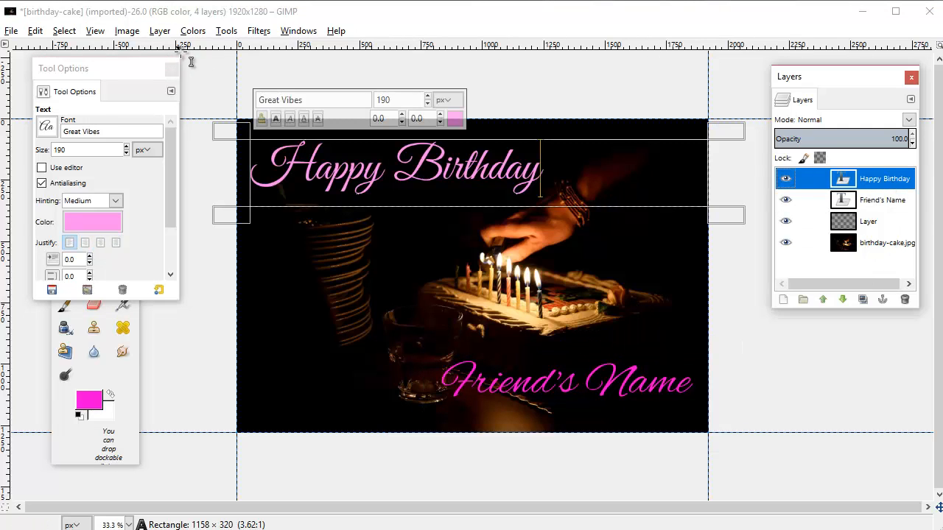
pyautogui.moveTo(556, 168); pyautogui.dragTo(132, 166)
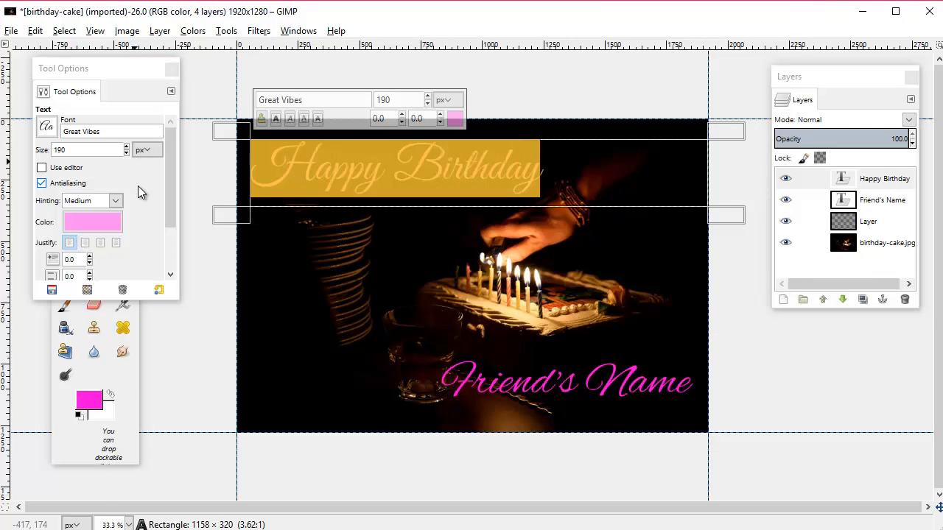
pyautogui.doubleClick(84, 149)
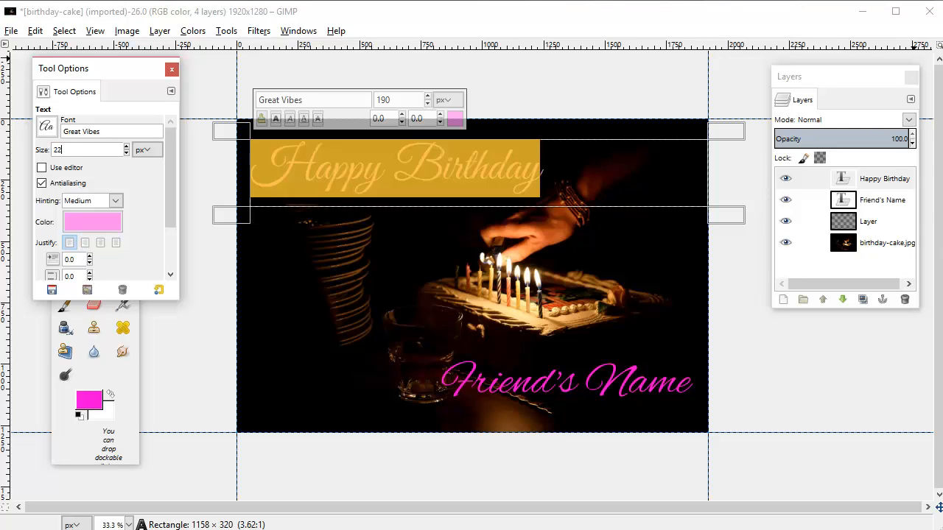
pyautogui.press('Return')
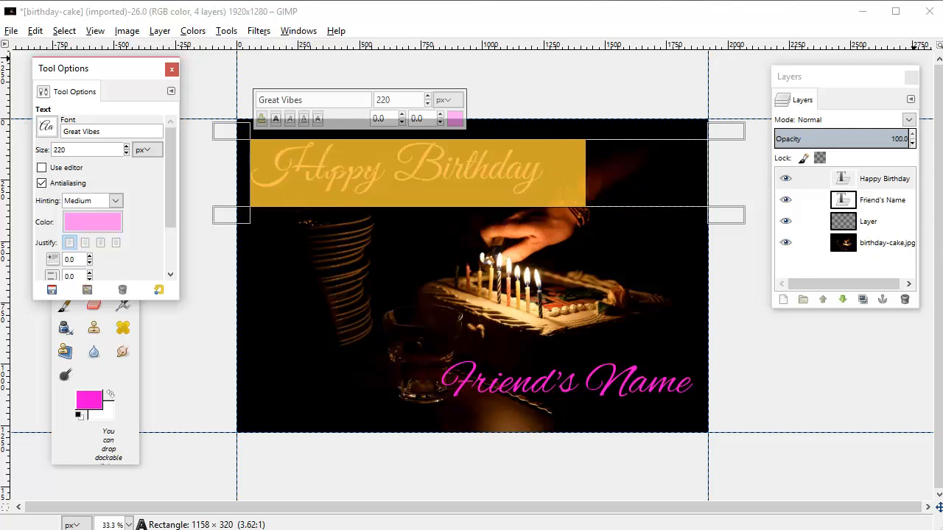
pyautogui.click(147, 150)
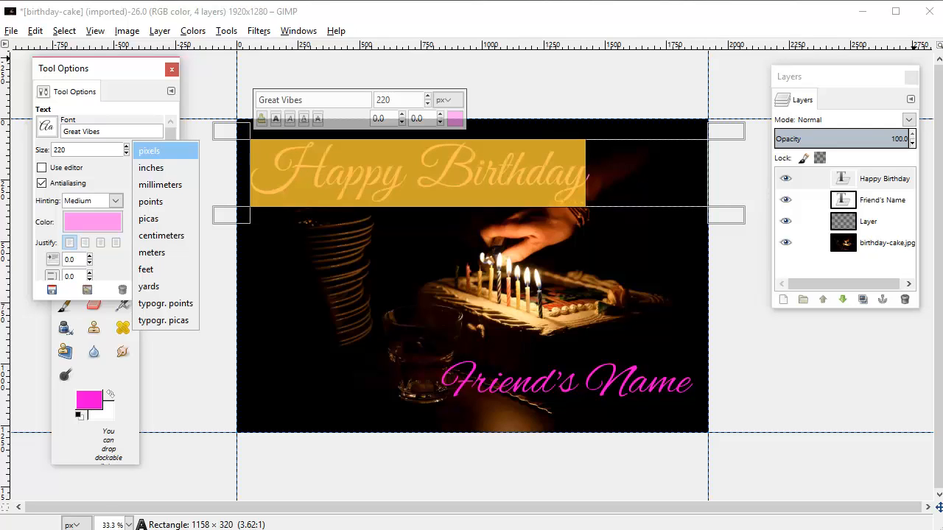
pyautogui.click(642, 177)
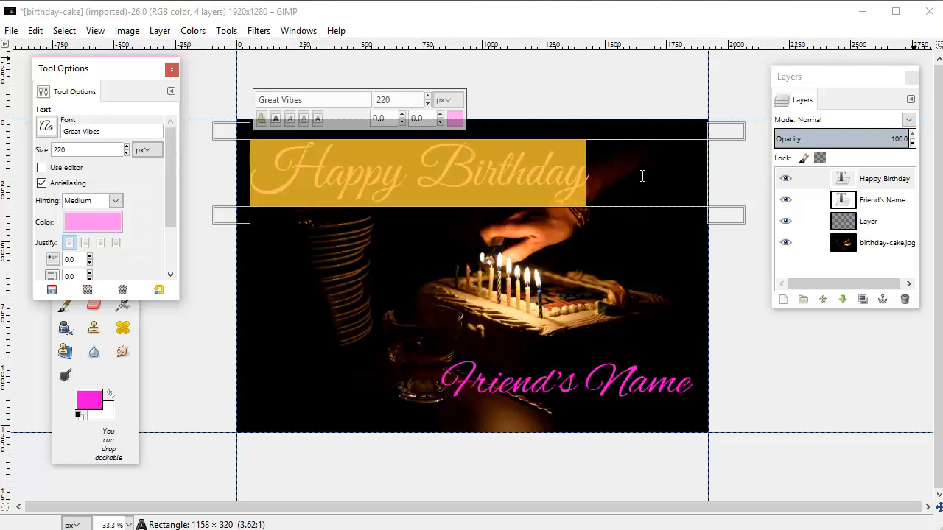
pyautogui.click(449, 165)
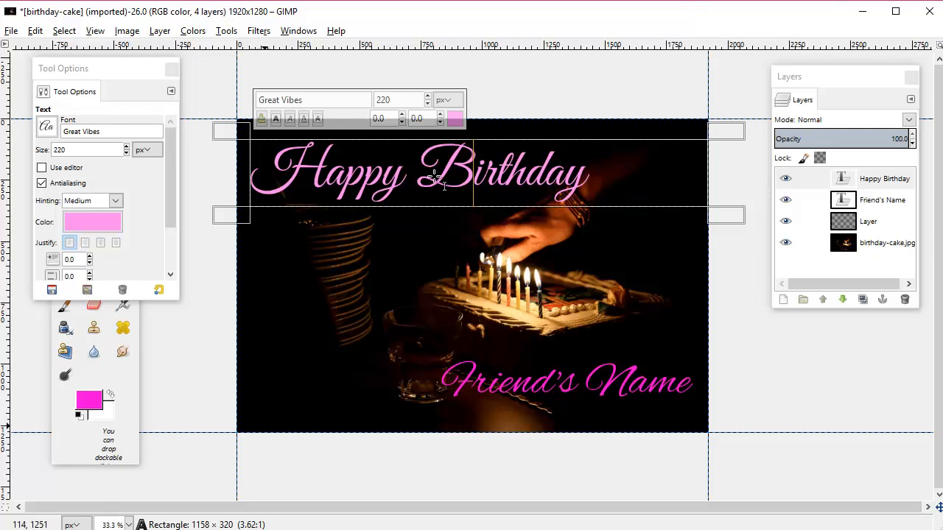
# Lower the Friend's Name text box's top edge to a box height of about 248 px, then select the Happy Birthday layer
pyautogui.click(871, 199)
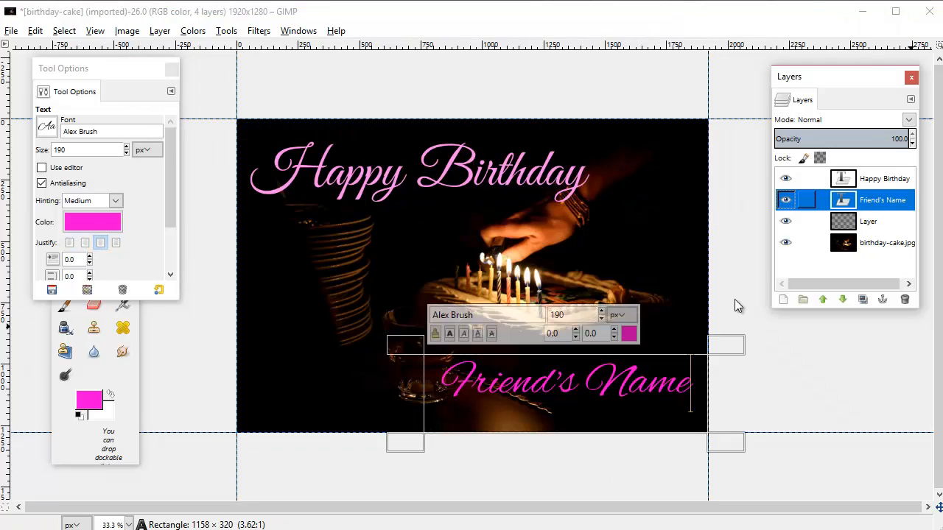
pyautogui.moveTo(649, 341); pyautogui.dragTo(661, 359)
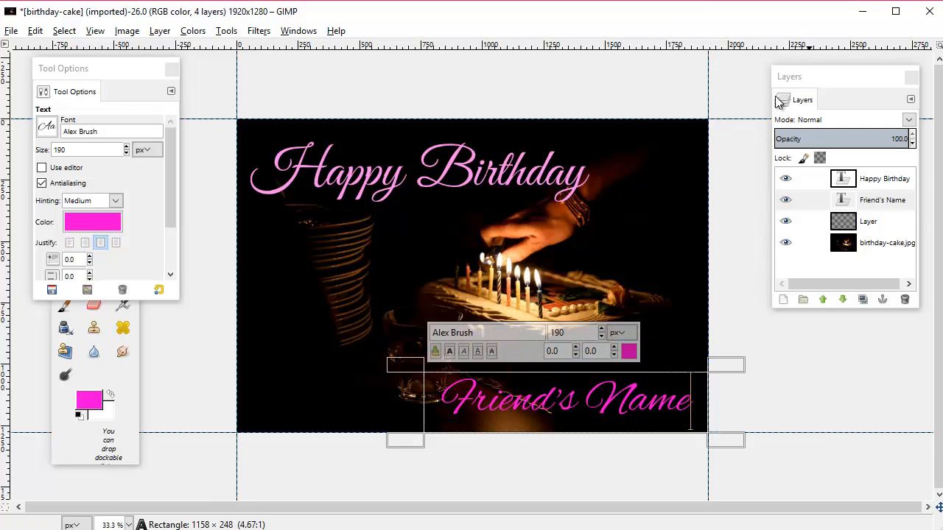
pyautogui.click(888, 181)
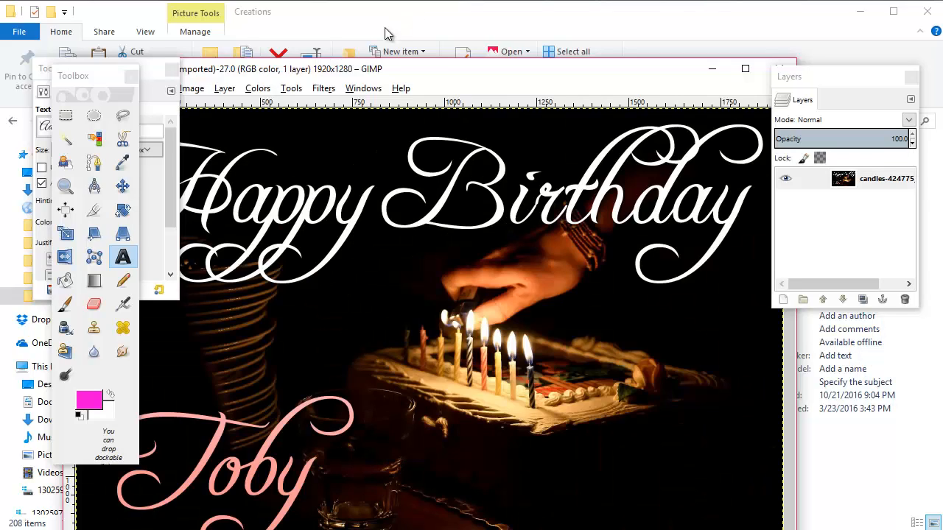
# Reposition the candles-424775_1920 image window and clear the floating tool windows off it to examine the example greeting's lettering
pyautogui.moveTo(630, 74); pyautogui.dragTo(646, 23)
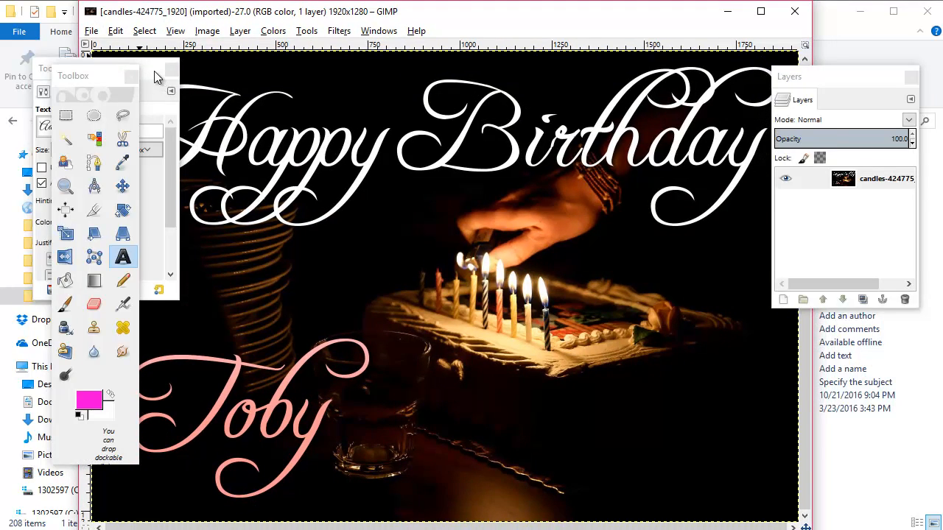
pyautogui.moveTo(154, 70); pyautogui.dragTo(99, 44)
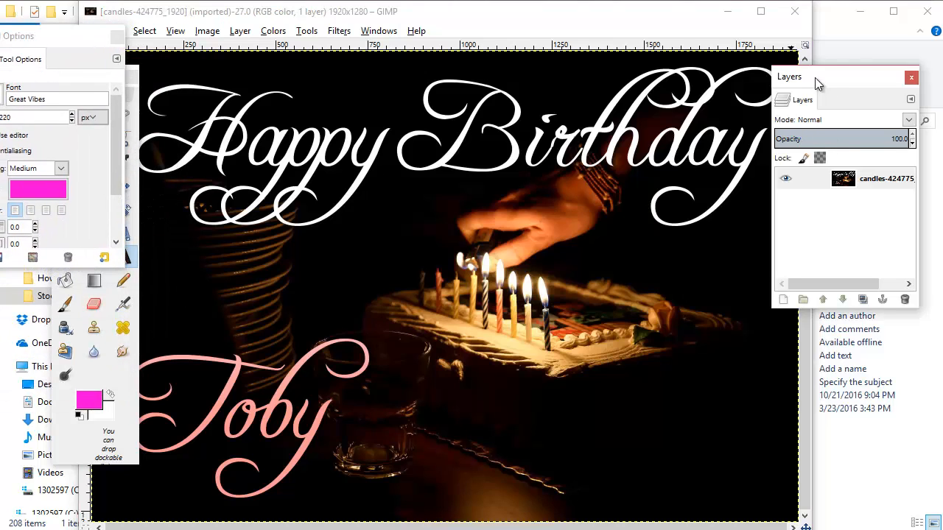
pyautogui.moveTo(814, 81); pyautogui.dragTo(939, 55)
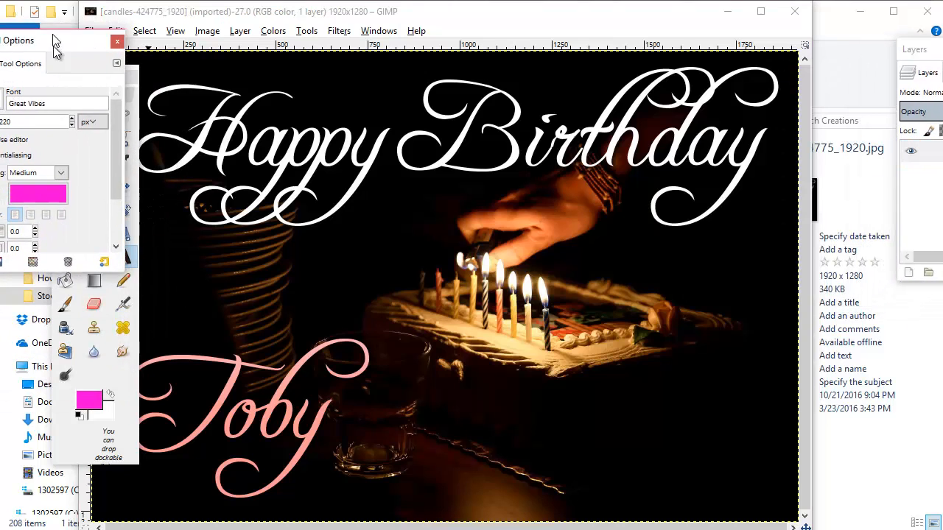
pyautogui.moveTo(29, 37); pyautogui.dragTo(28, 477)
pyautogui.moveTo(95, 75); pyautogui.dragTo(942, 90)
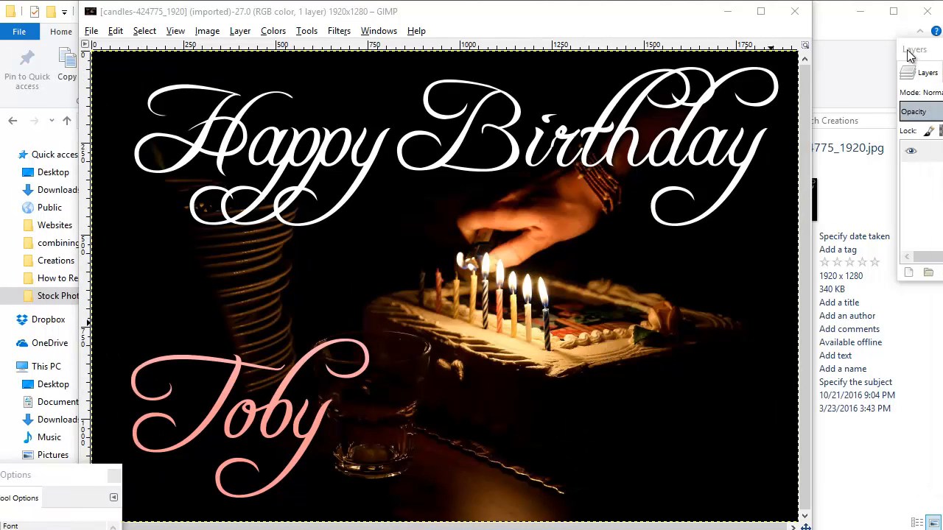